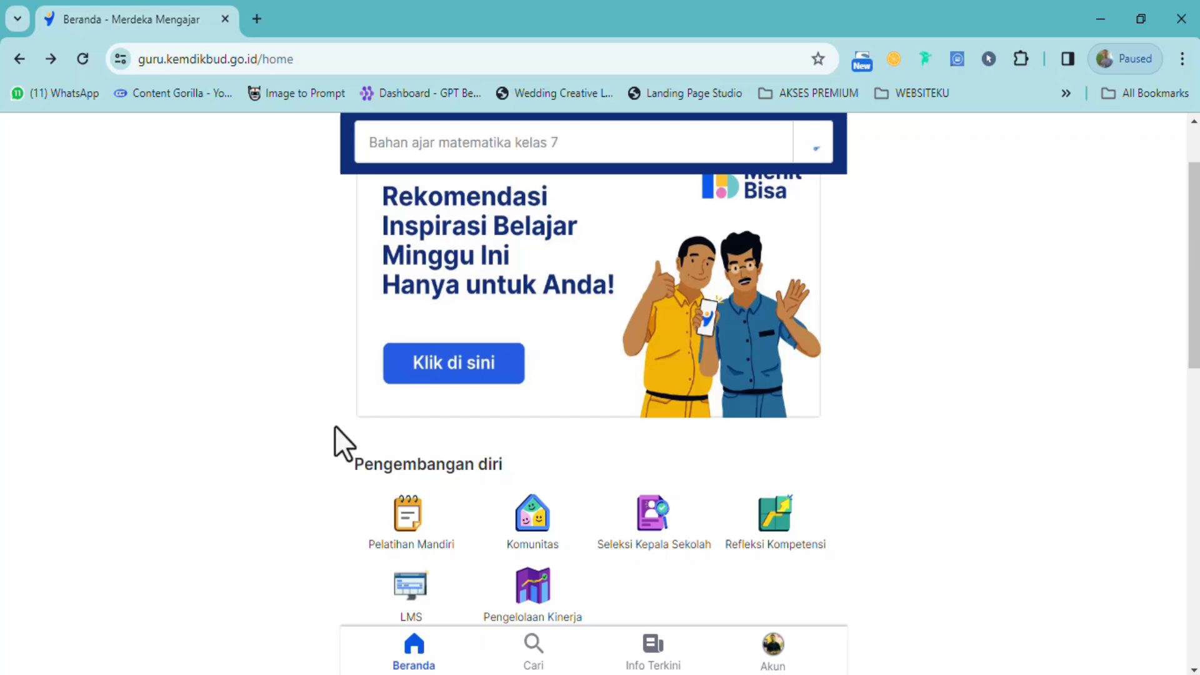
Step: Open Pengelolaan Kinerja from the Pengembangan diri section of the home page
{"action": "scroll", "coordinate": [290, 335], "scroll_direction": "down", "scroll_amount": 5}
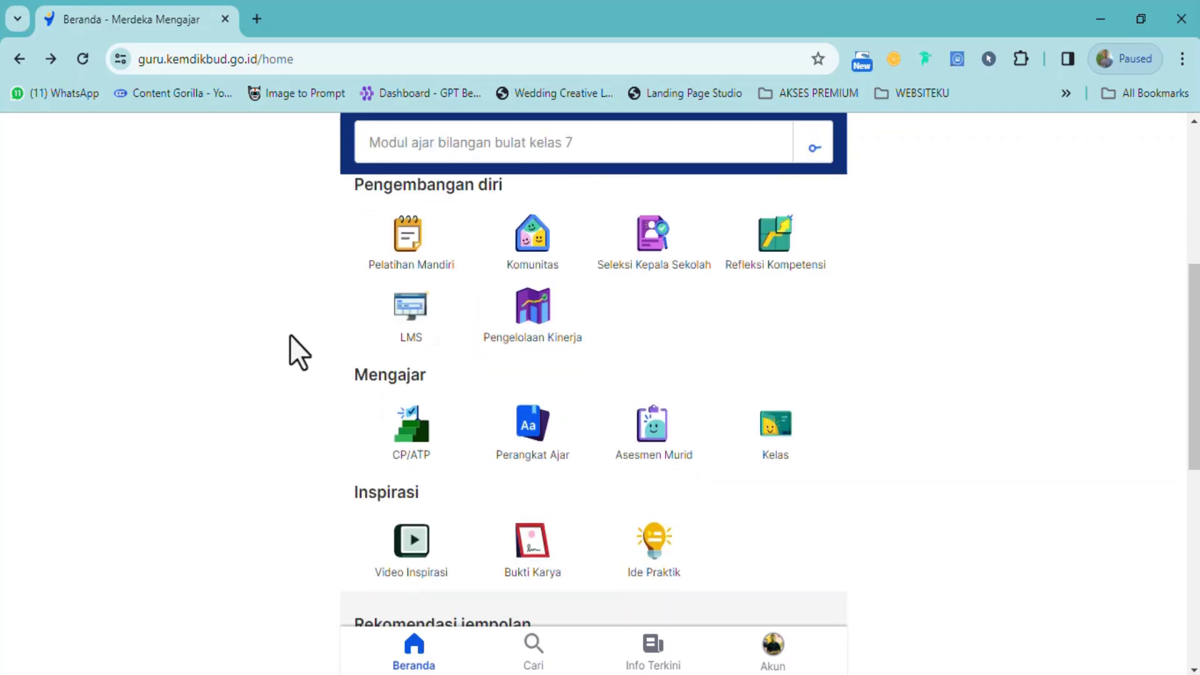
{"action": "scroll", "coordinate": [290, 335], "scroll_direction": "up", "scroll_amount": 3}
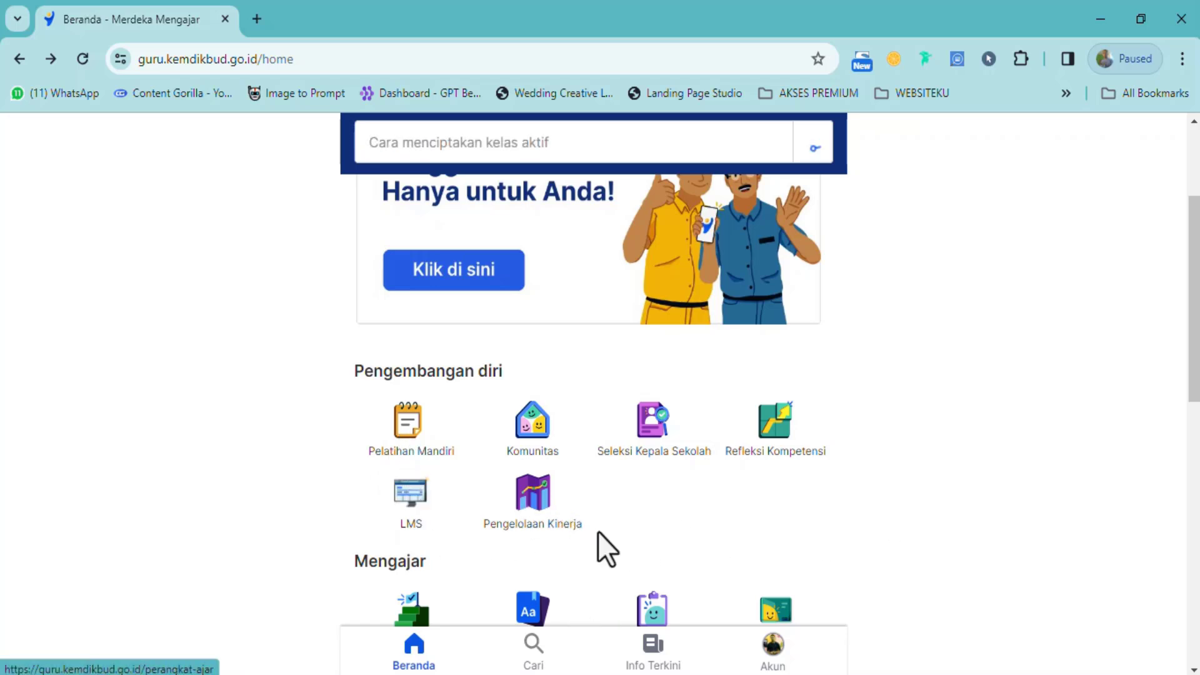
{"action": "scroll", "coordinate": [535, 518], "scroll_direction": "up", "scroll_amount": 3}
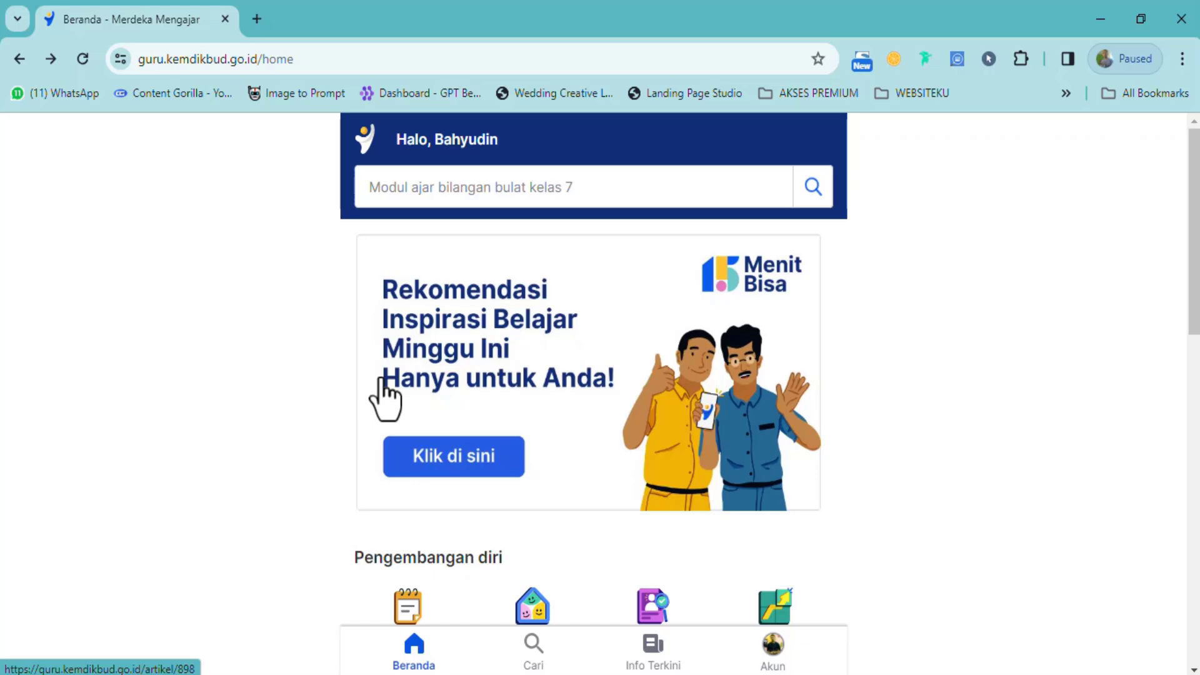
{"action": "scroll", "coordinate": [391, 400], "scroll_direction": "down", "scroll_amount": 5}
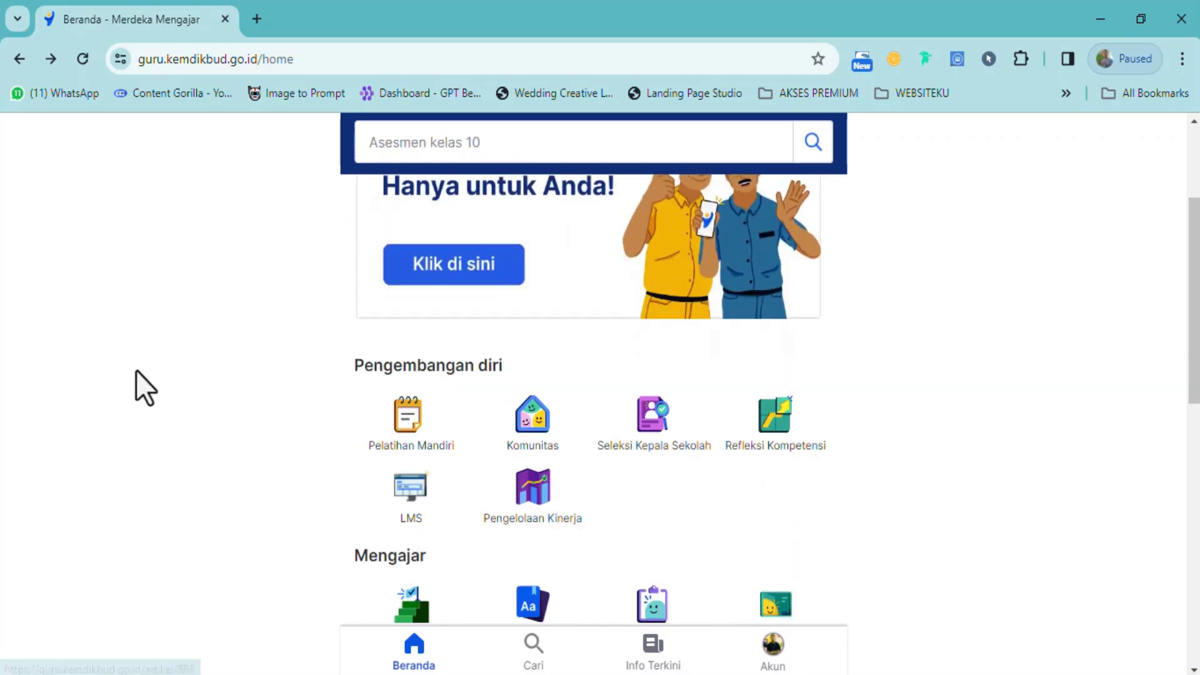
{"action": "scroll", "coordinate": [387, 350], "scroll_direction": "up", "scroll_amount": 5}
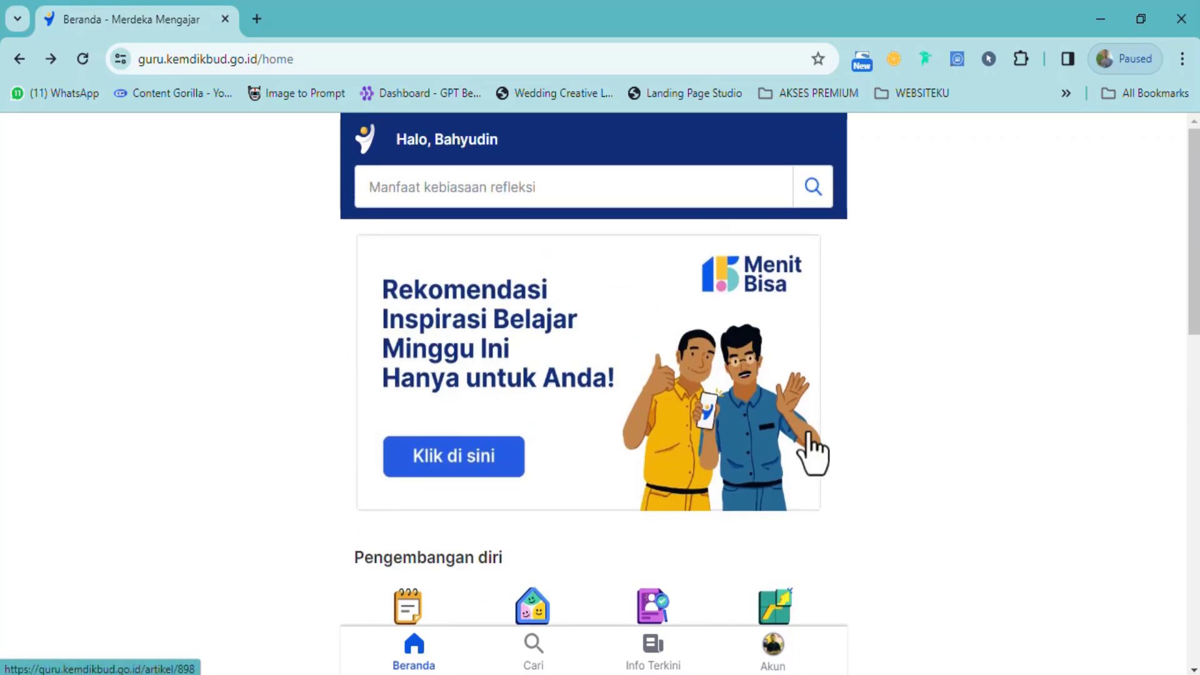
{"action": "scroll", "coordinate": [459, 444], "scroll_direction": "down", "scroll_amount": 5}
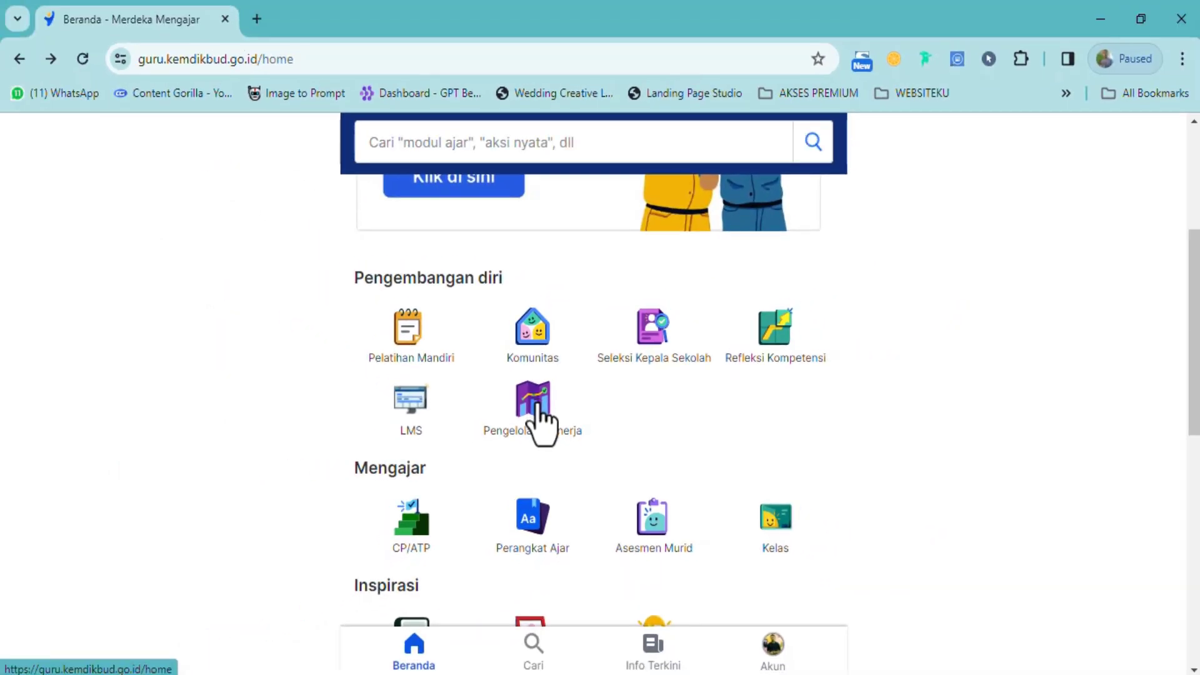
{"action": "left_click", "coordinate": [532, 409]}
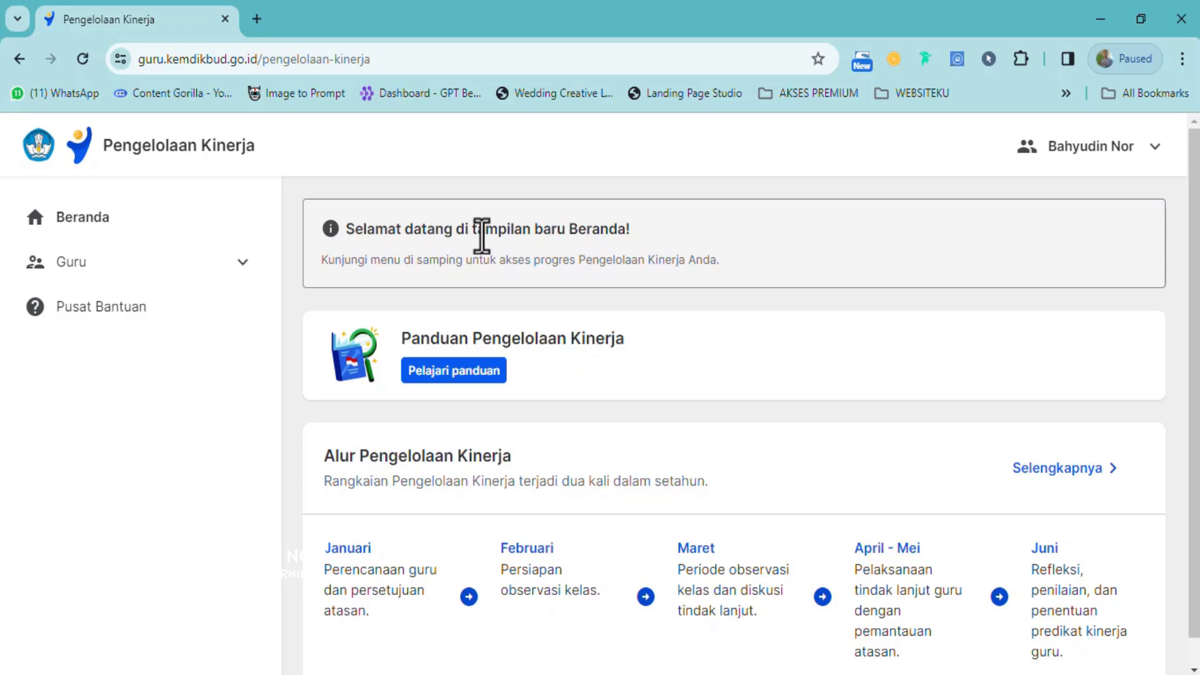
Step: Go to the teacher's performance management page as an employee (Guru, Sebagai Pegawai)
{"action": "scroll", "coordinate": [690, 512], "scroll_direction": "down", "scroll_amount": 1}
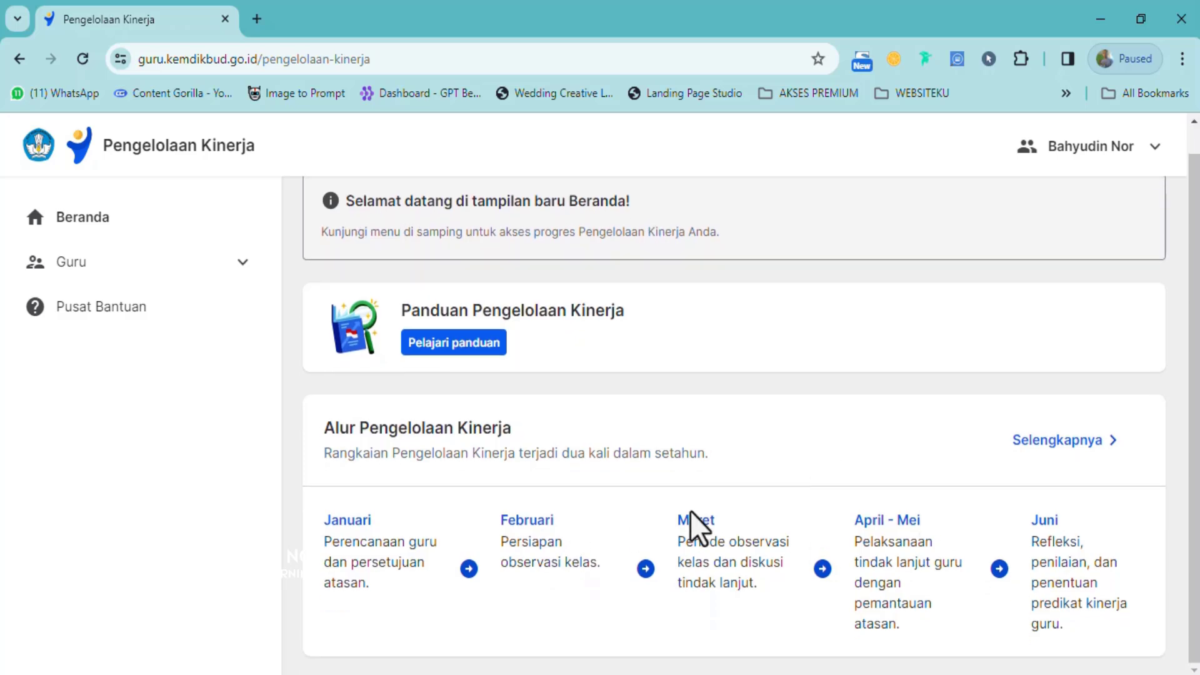
{"action": "scroll", "coordinate": [533, 394], "scroll_direction": "up", "scroll_amount": 1}
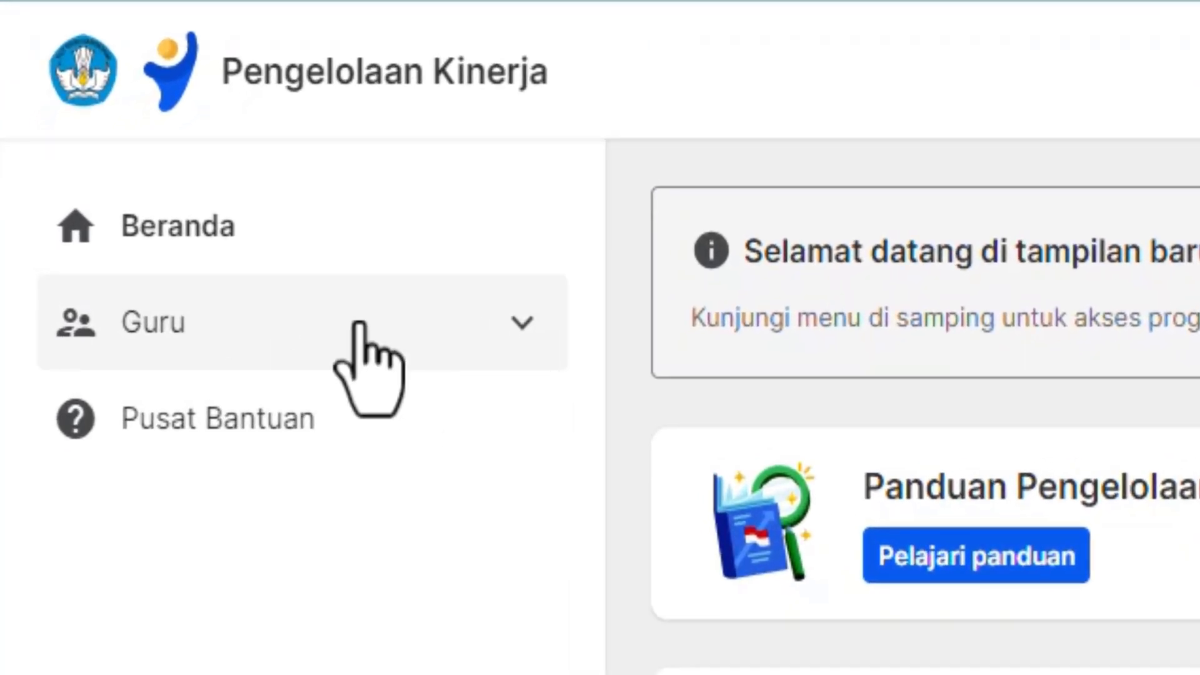
{"action": "left_click", "coordinate": [355, 332]}
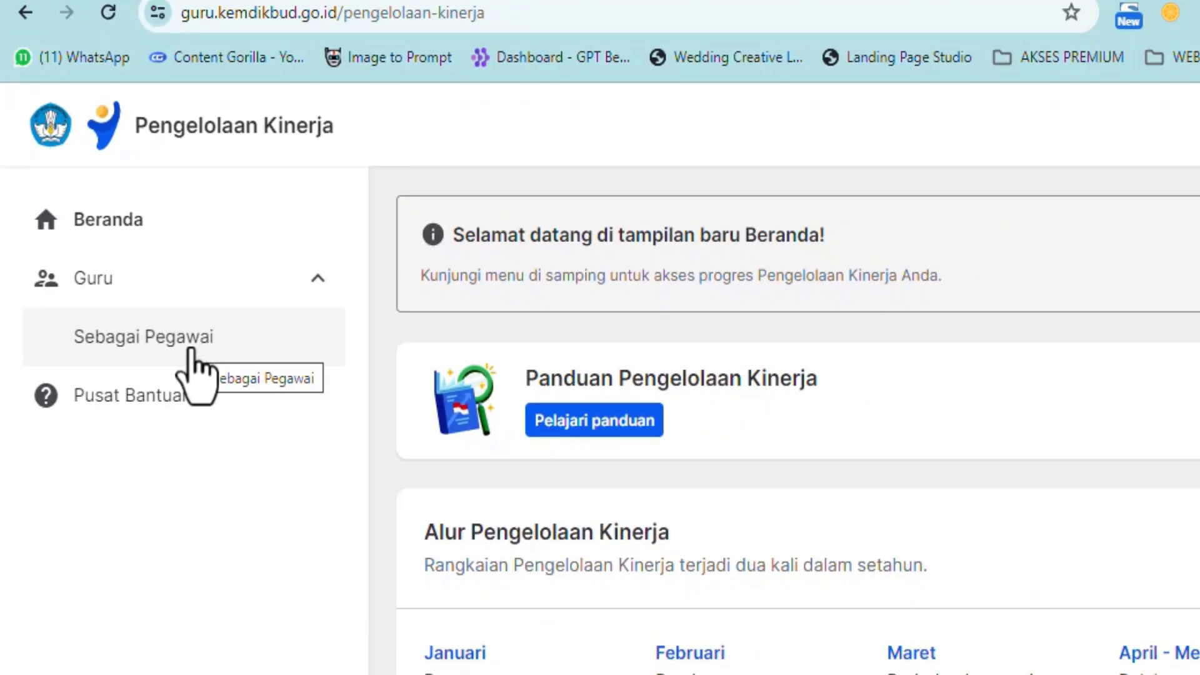
{"action": "left_click", "coordinate": [316, 434]}
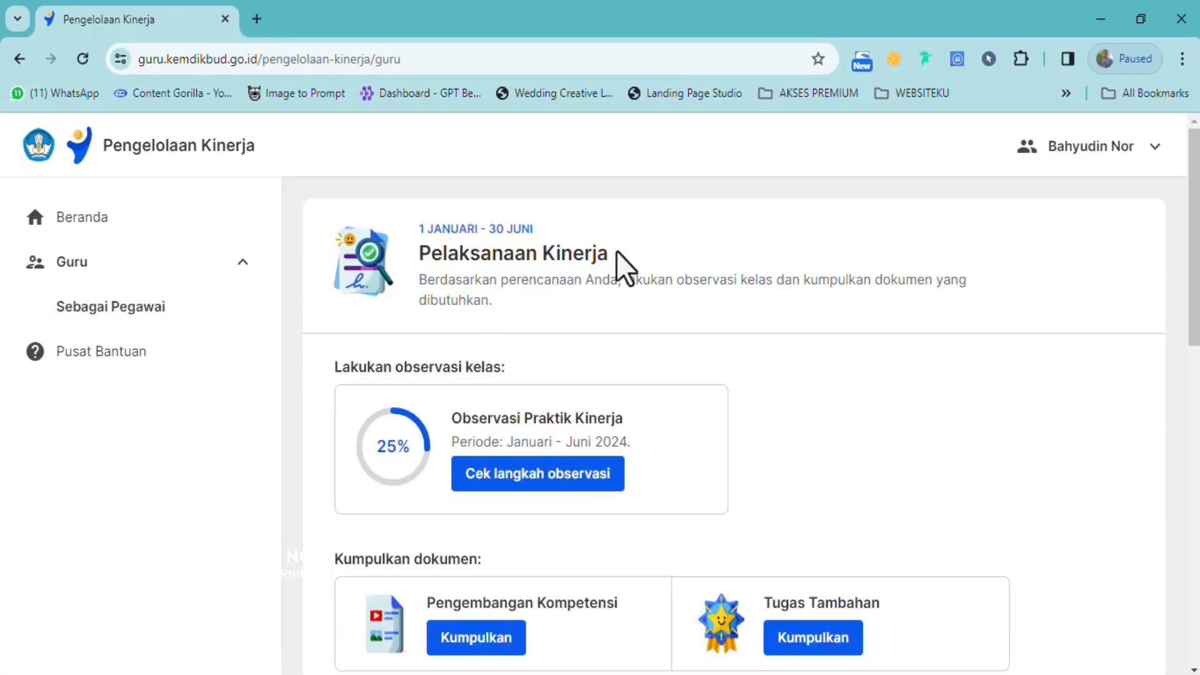
Step: Examine the class observation and document collection sections of the Pelaksanaan Kinerja page
{"action": "scroll", "coordinate": [624, 343], "scroll_direction": "down", "scroll_amount": 1}
{"action": "scroll", "coordinate": [624, 343], "scroll_direction": "up", "scroll_amount": 1}
{"action": "scroll", "coordinate": [702, 367], "scroll_direction": "down", "scroll_amount": 2}
{"action": "scroll", "coordinate": [506, 306], "scroll_direction": "up", "scroll_amount": 1}
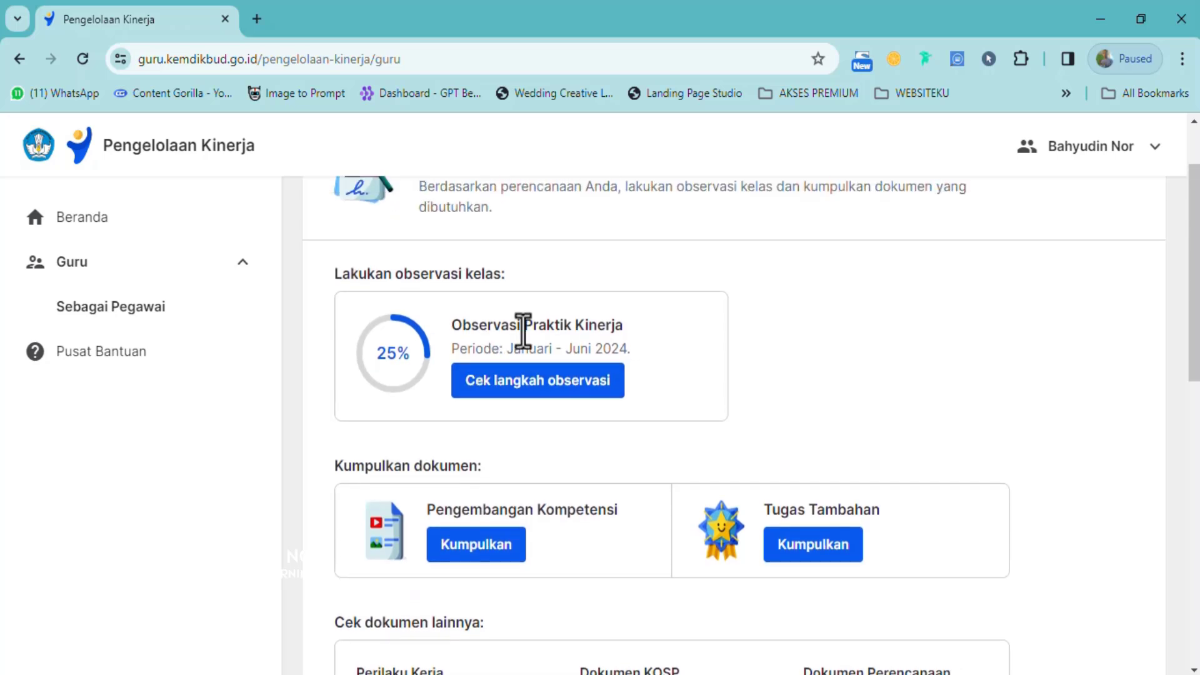
{"action": "left_click", "coordinate": [521, 383]}
{"action": "scroll", "coordinate": [551, 425], "scroll_direction": "down", "scroll_amount": 3}
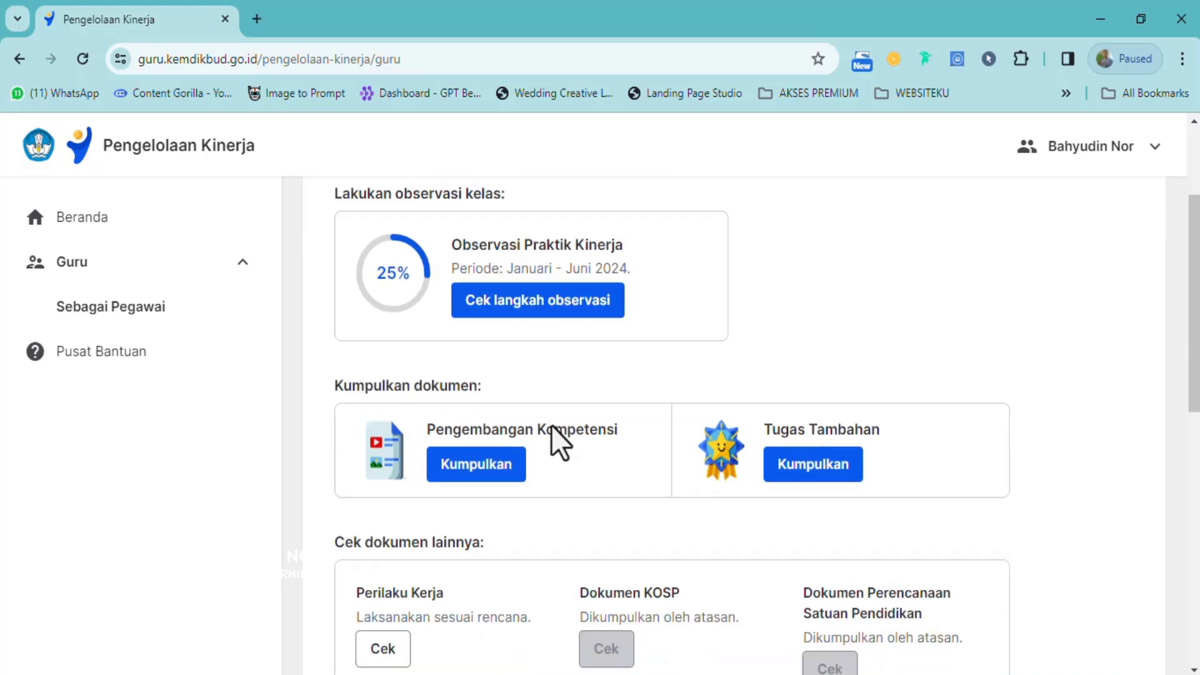
{"action": "scroll", "coordinate": [645, 453], "scroll_direction": "up", "scroll_amount": 3}
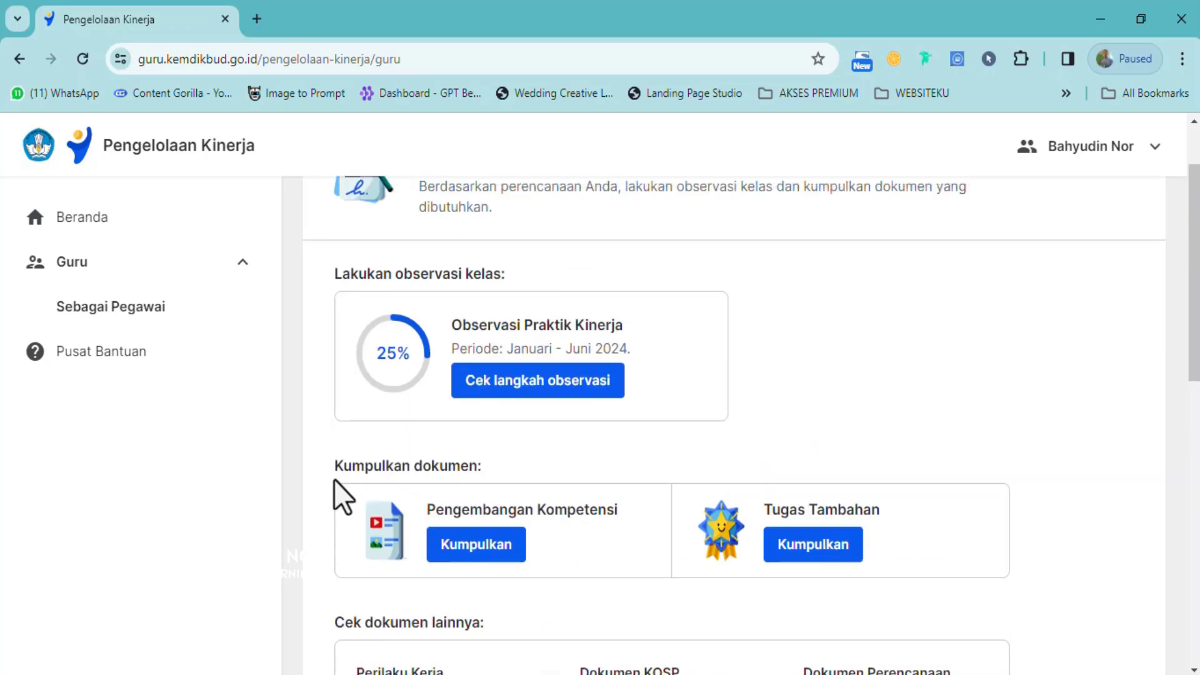
{"action": "scroll", "coordinate": [414, 479], "scroll_direction": "down", "scroll_amount": 2}
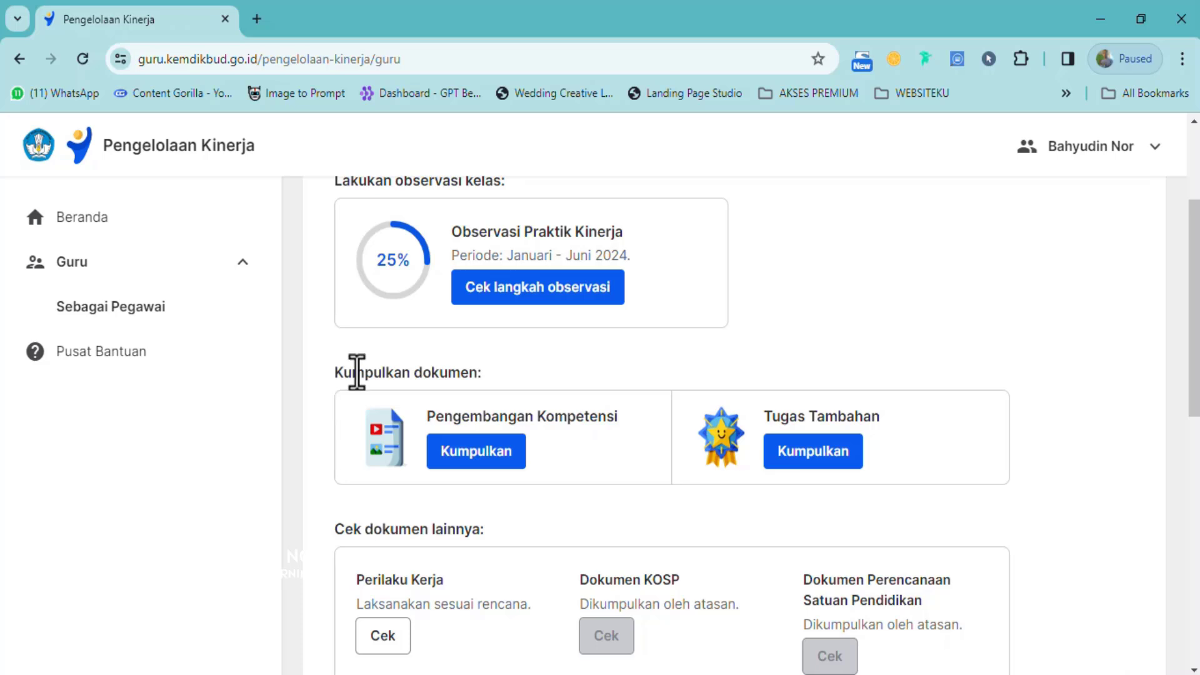
Step: Open the document submission for Pengembangan Kompetensi under Kumpulkan dokumen
{"action": "left_click_drag", "start_coordinate": [352, 372], "coordinate": [448, 372]}
{"action": "left_click", "coordinate": [431, 373]}
{"action": "scroll", "coordinate": [434, 374], "scroll_direction": "down", "scroll_amount": 2}
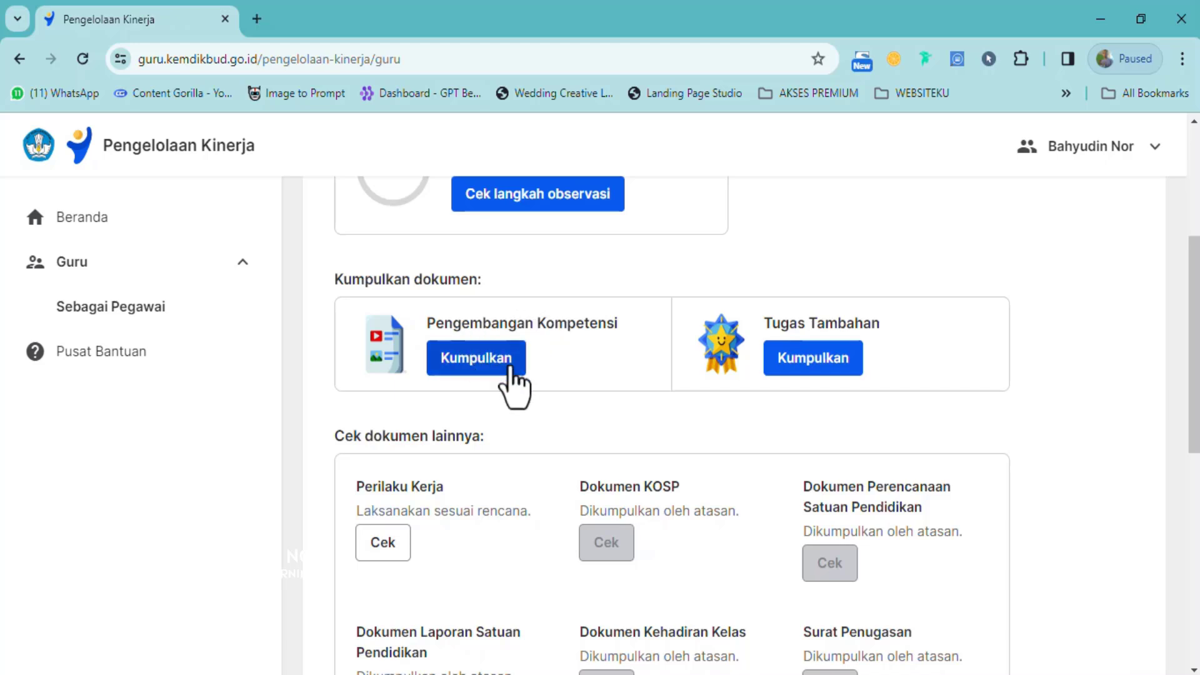
{"action": "left_click", "coordinate": [468, 367]}
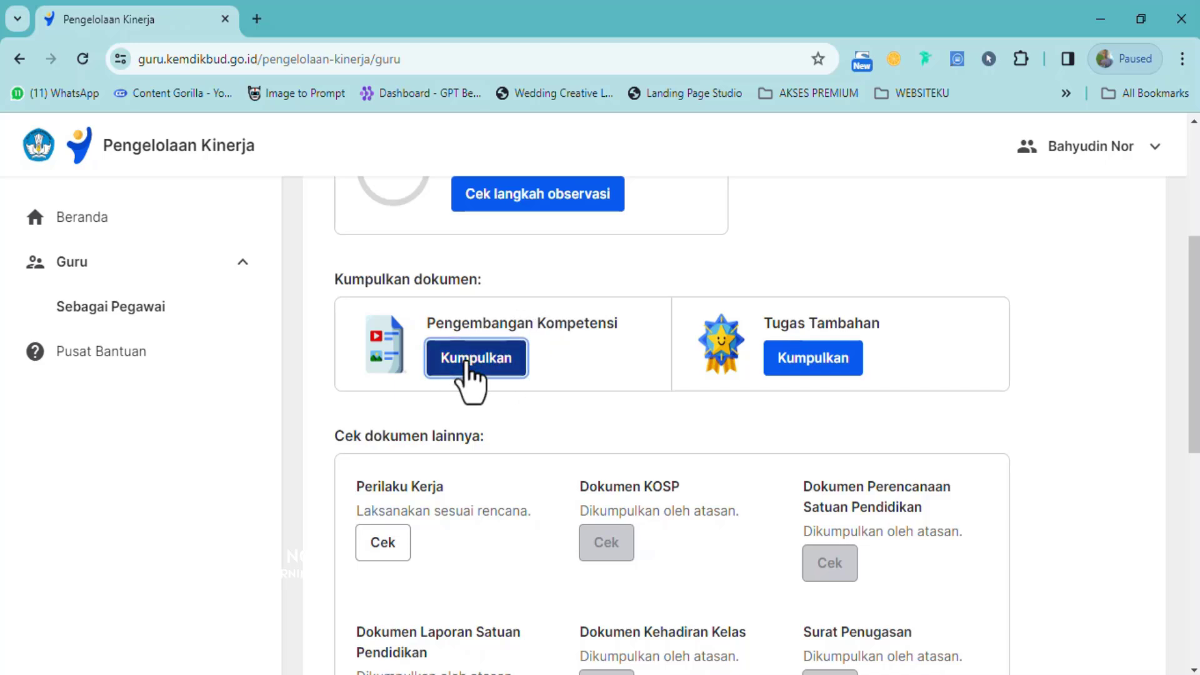
Step: Read the descriptions and points of both Rencana Hasil Kerja entries in the document collection progress table
{"action": "scroll", "coordinate": [511, 405], "scroll_direction": "down", "scroll_amount": 5}
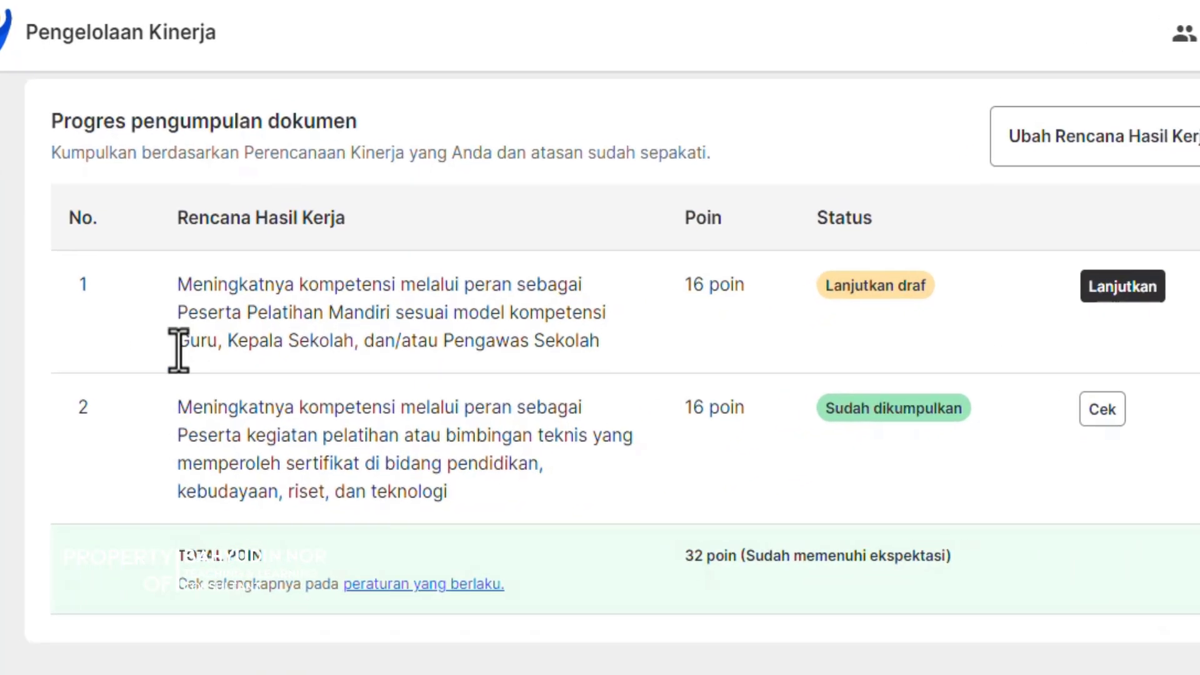
{"action": "left_click_drag", "start_coordinate": [188, 285], "coordinate": [415, 316]}
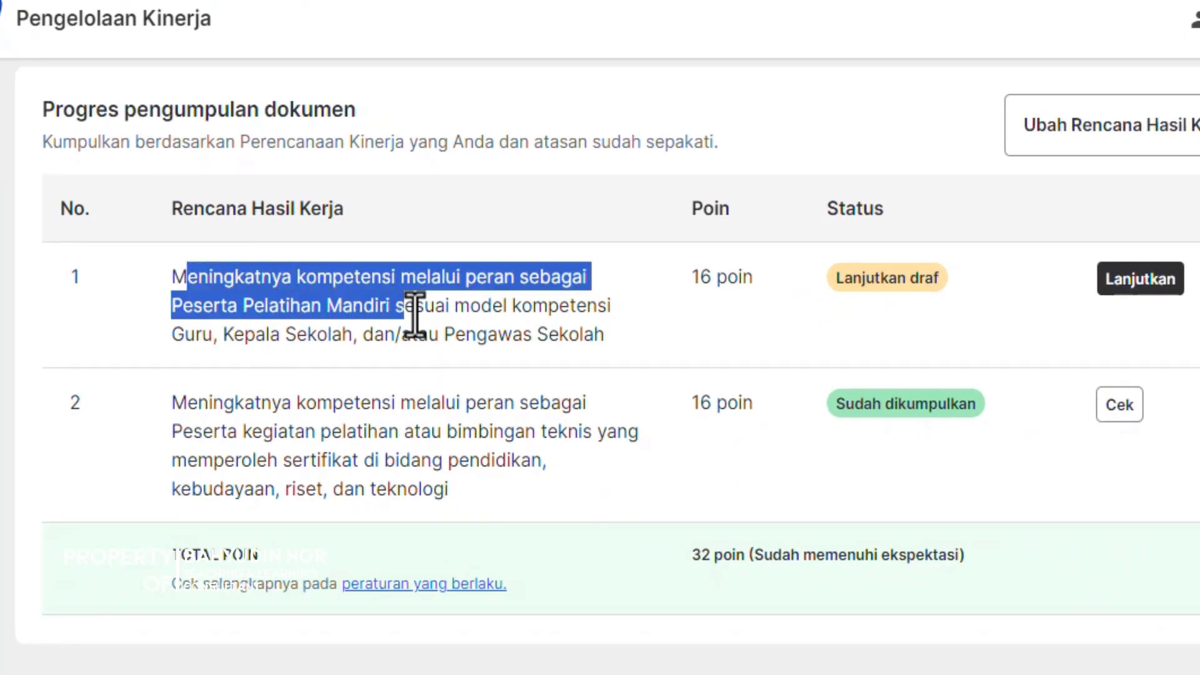
{"action": "left_click", "coordinate": [473, 313]}
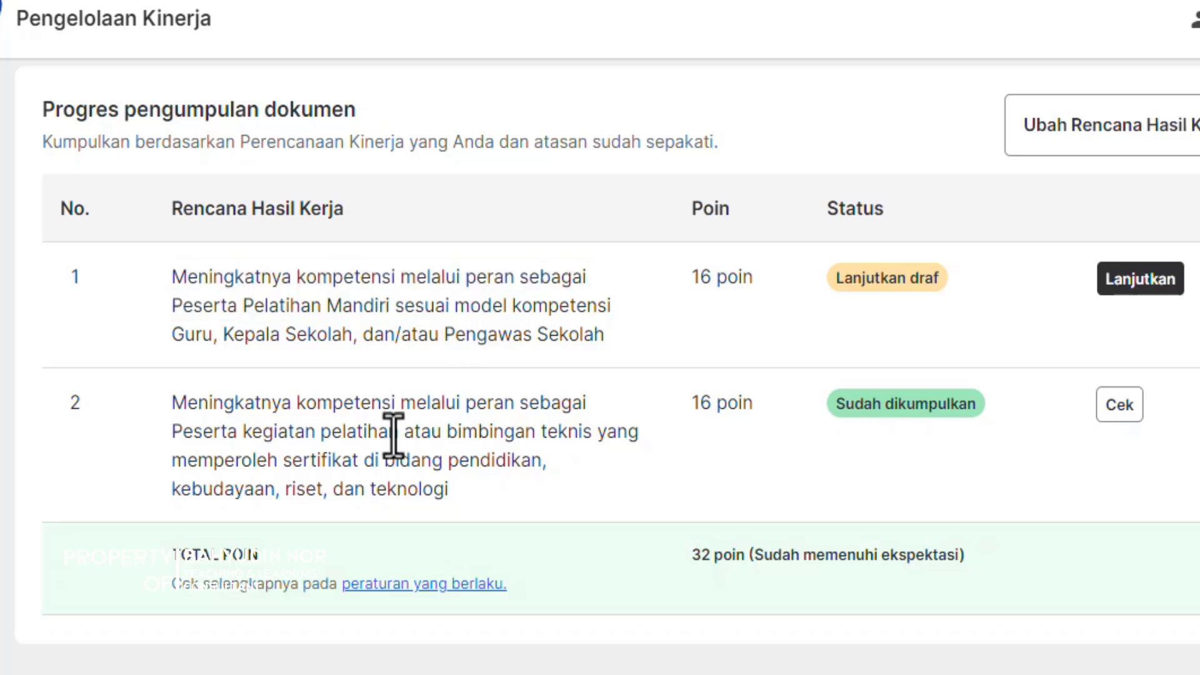
{"action": "left_click_drag", "start_coordinate": [343, 403], "coordinate": [548, 434]}
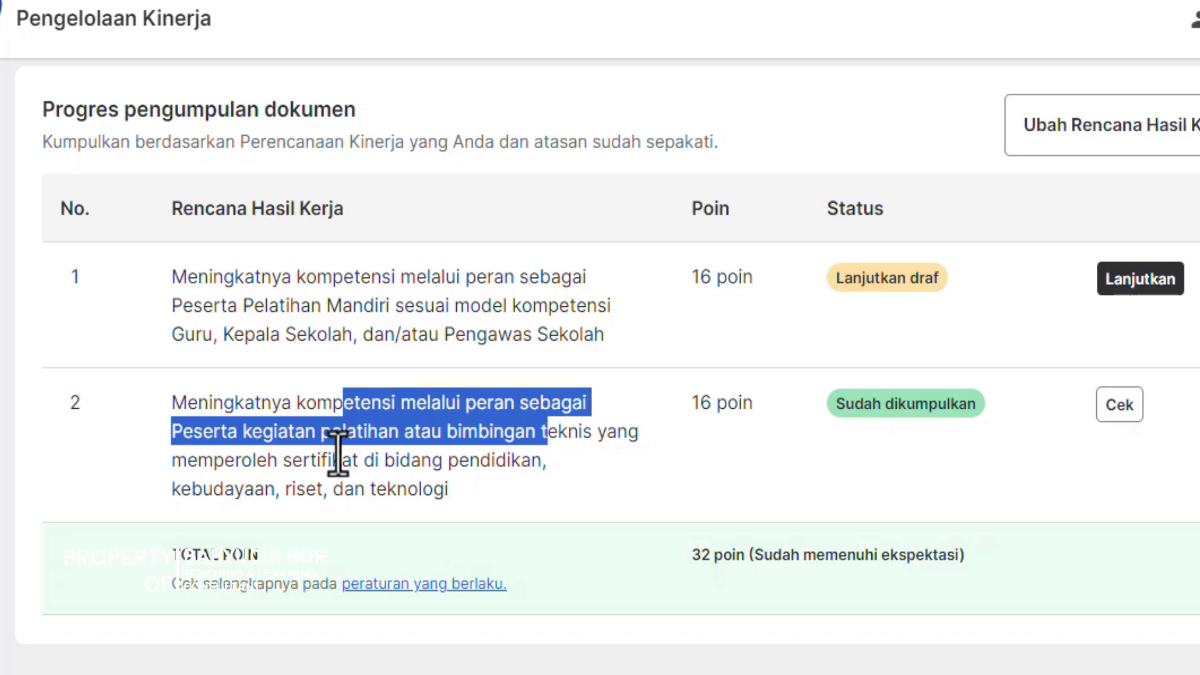
{"action": "left_click", "coordinate": [265, 473]}
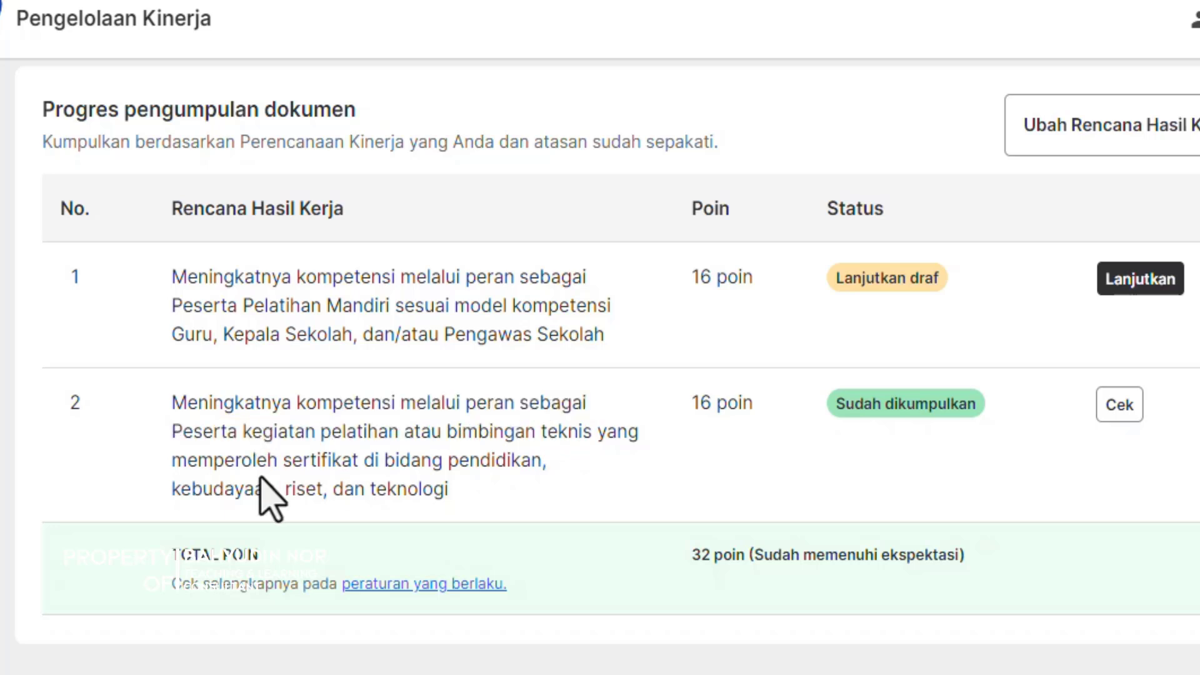
{"action": "left_click_drag", "start_coordinate": [283, 460], "coordinate": [344, 461]}
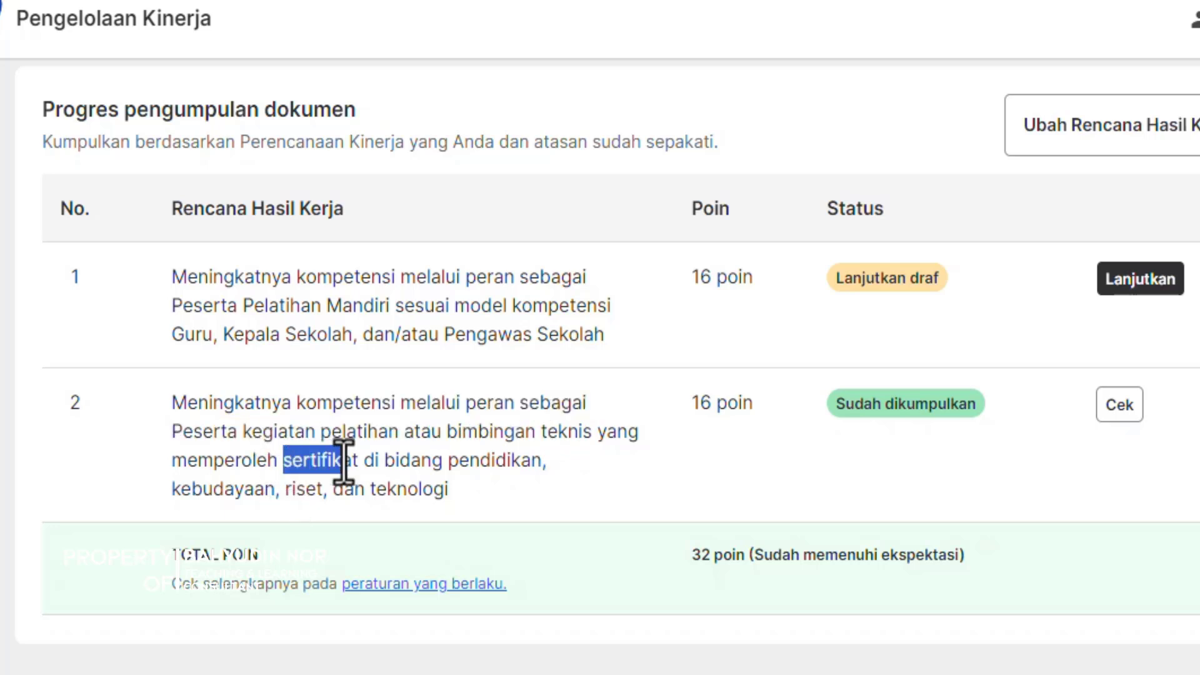
{"action": "left_click", "coordinate": [343, 461]}
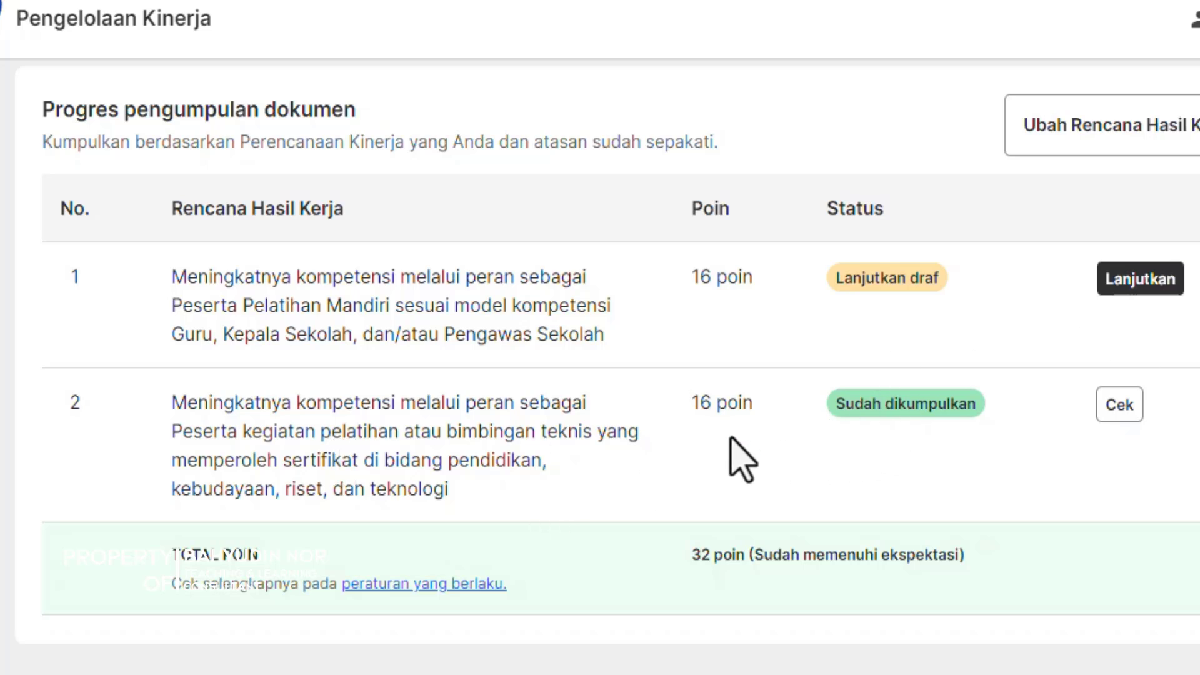
{"action": "left_click_drag", "start_coordinate": [682, 403], "coordinate": [806, 437]}
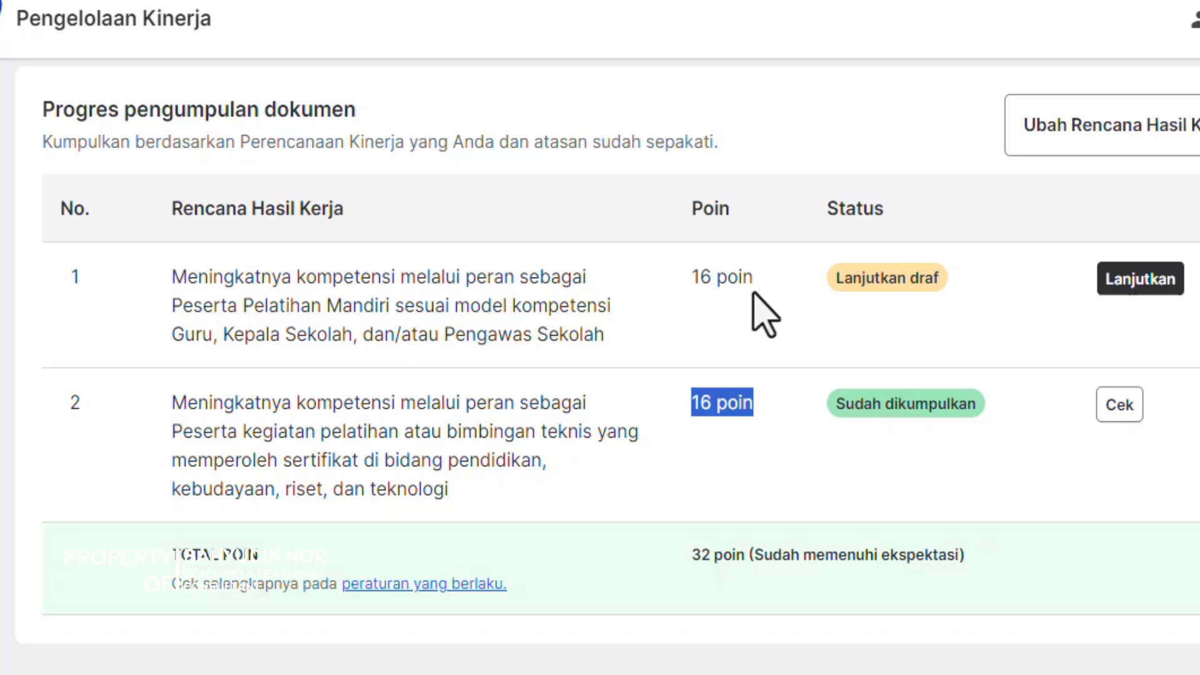
{"action": "left_click_drag", "start_coordinate": [441, 276], "coordinate": [759, 281]}
{"action": "left_click", "coordinate": [391, 313]}
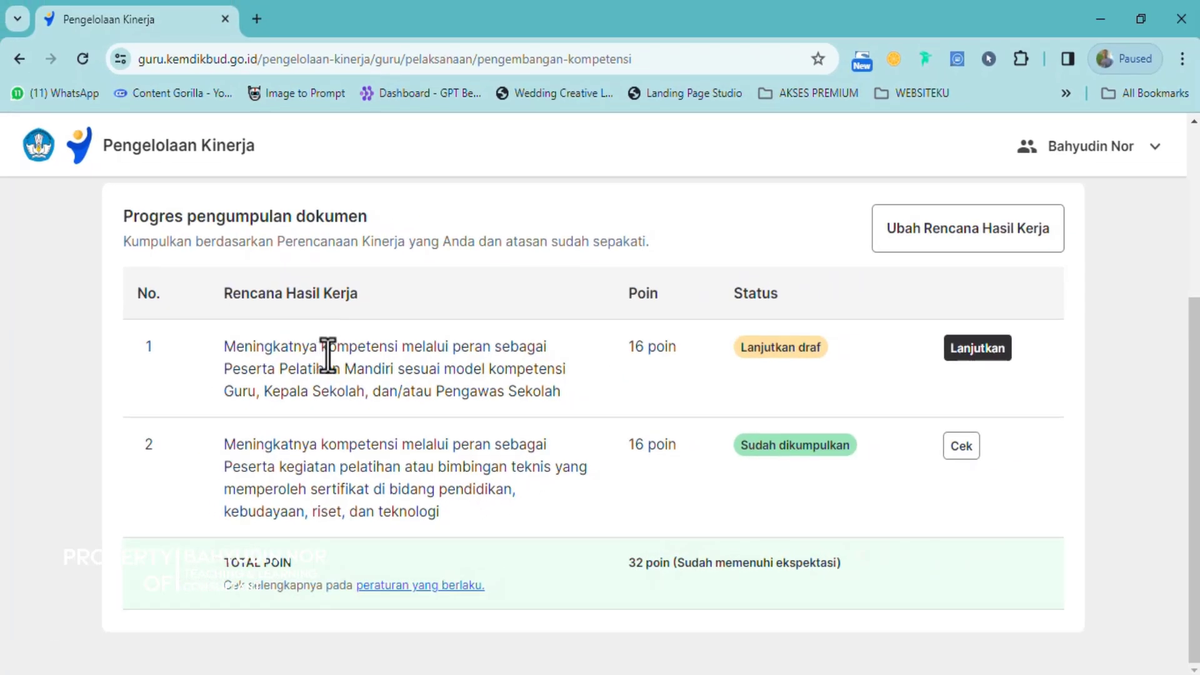
{"action": "left_click_drag", "start_coordinate": [299, 280], "coordinate": [491, 327]}
{"action": "left_click", "coordinate": [511, 492]}
{"action": "left_click_drag", "start_coordinate": [269, 445], "coordinate": [412, 484]}
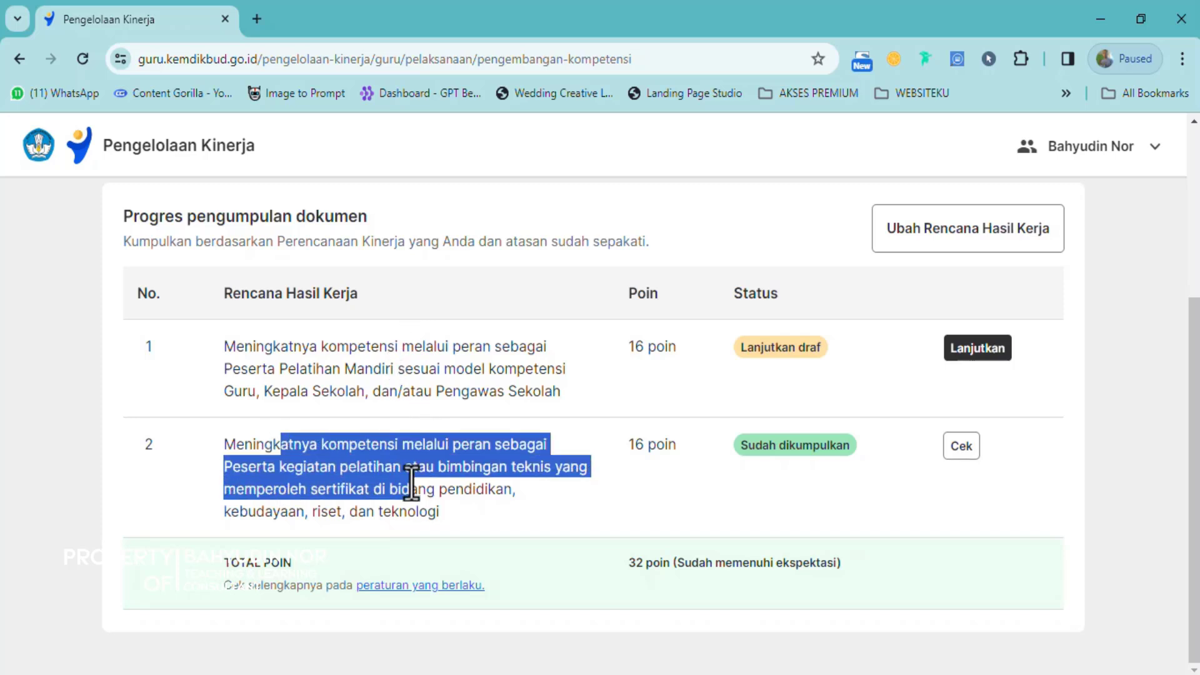
{"action": "left_click", "coordinate": [413, 481]}
{"action": "scroll", "coordinate": [572, 456], "scroll_direction": "up", "scroll_amount": 4}
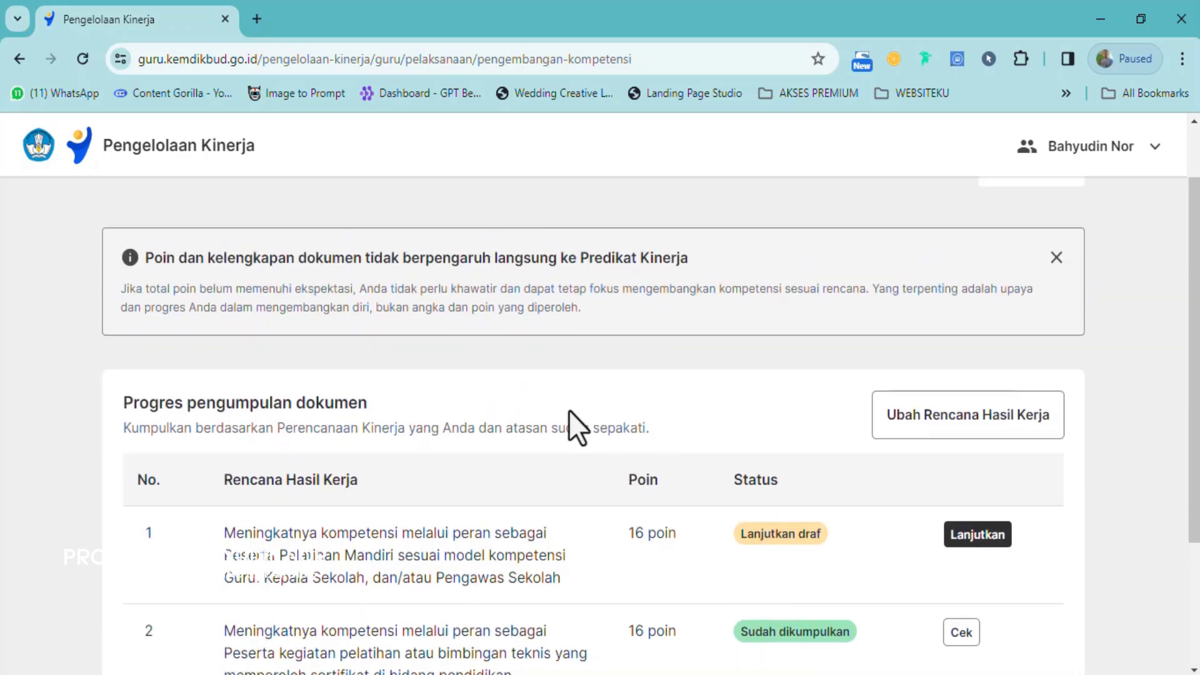
Step: Start changing the Rencana Hasil Kerja, declaring that the change has been discussed with the supervisor
{"action": "scroll", "coordinate": [396, 515], "scroll_direction": "down", "scroll_amount": 3}
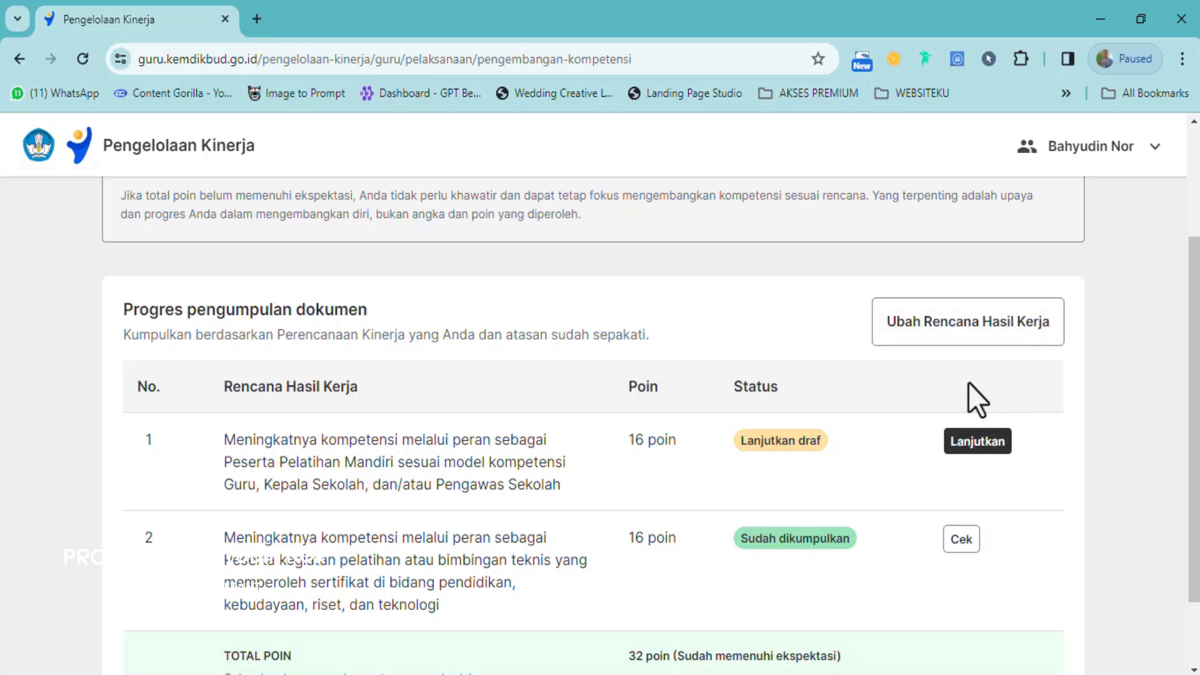
{"action": "scroll", "coordinate": [969, 383], "scroll_direction": "down", "scroll_amount": 1}
{"action": "scroll", "coordinate": [1024, 312], "scroll_direction": "up", "scroll_amount": 1}
{"action": "scroll", "coordinate": [981, 391], "scroll_direction": "down", "scroll_amount": 1}
{"action": "scroll", "coordinate": [1010, 343], "scroll_direction": "up", "scroll_amount": 1}
{"action": "left_click", "coordinate": [954, 334]}
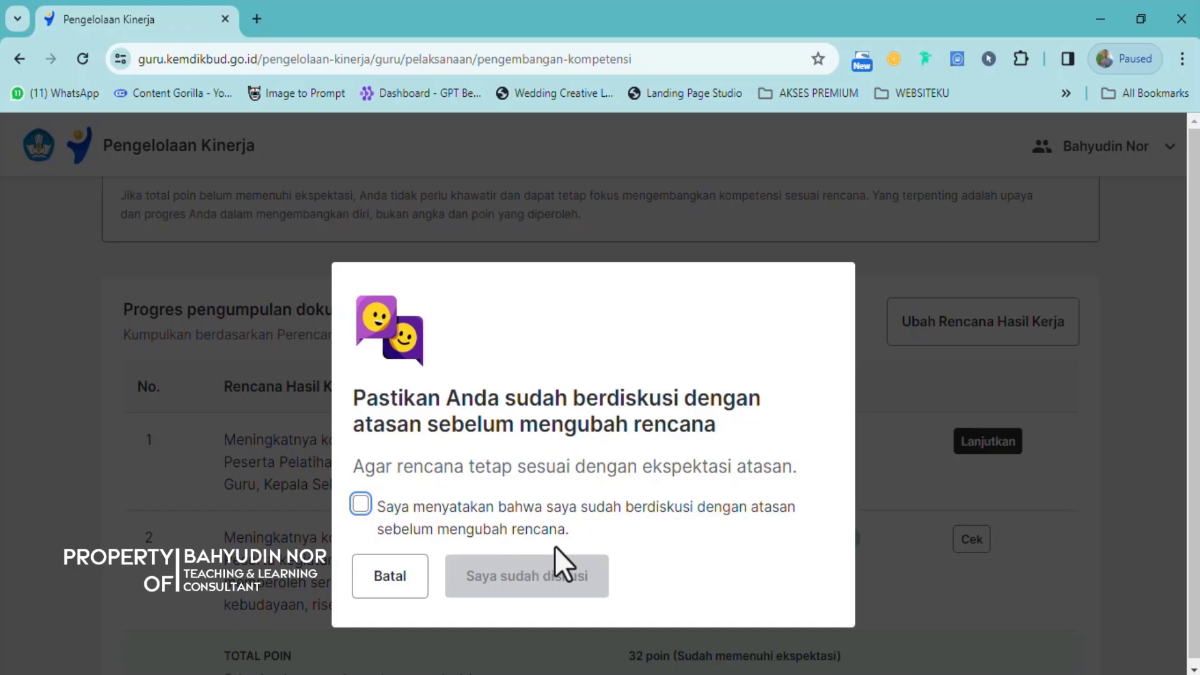
{"action": "left_click", "coordinate": [361, 505]}
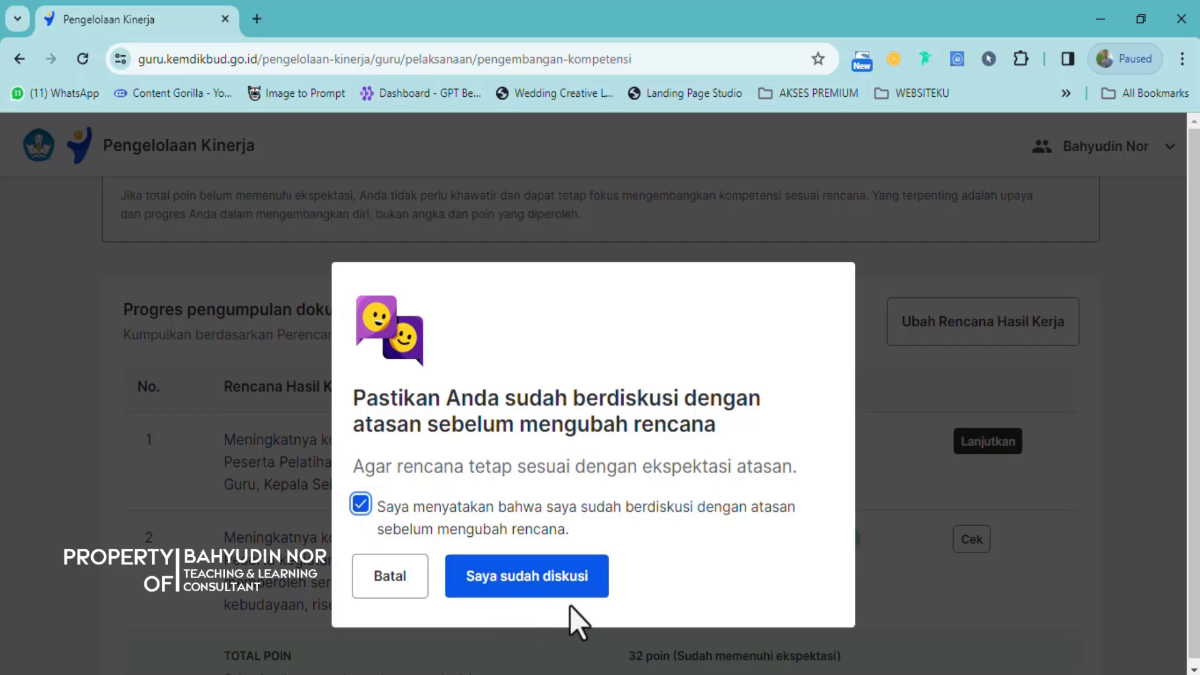
{"action": "left_click", "coordinate": [509, 586]}
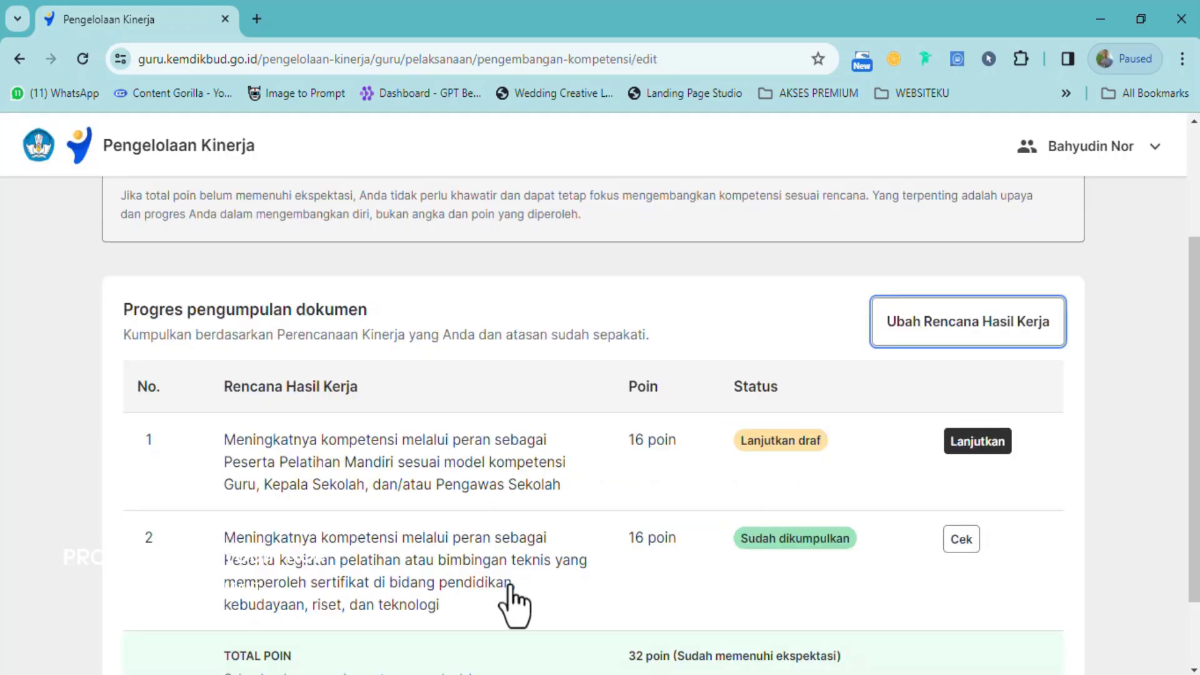
Step: Read both Rencana Hasil Kerja entries in the edit form, including their evidence, target quantity and points
{"action": "scroll", "coordinate": [336, 473], "scroll_direction": "down", "scroll_amount": 5}
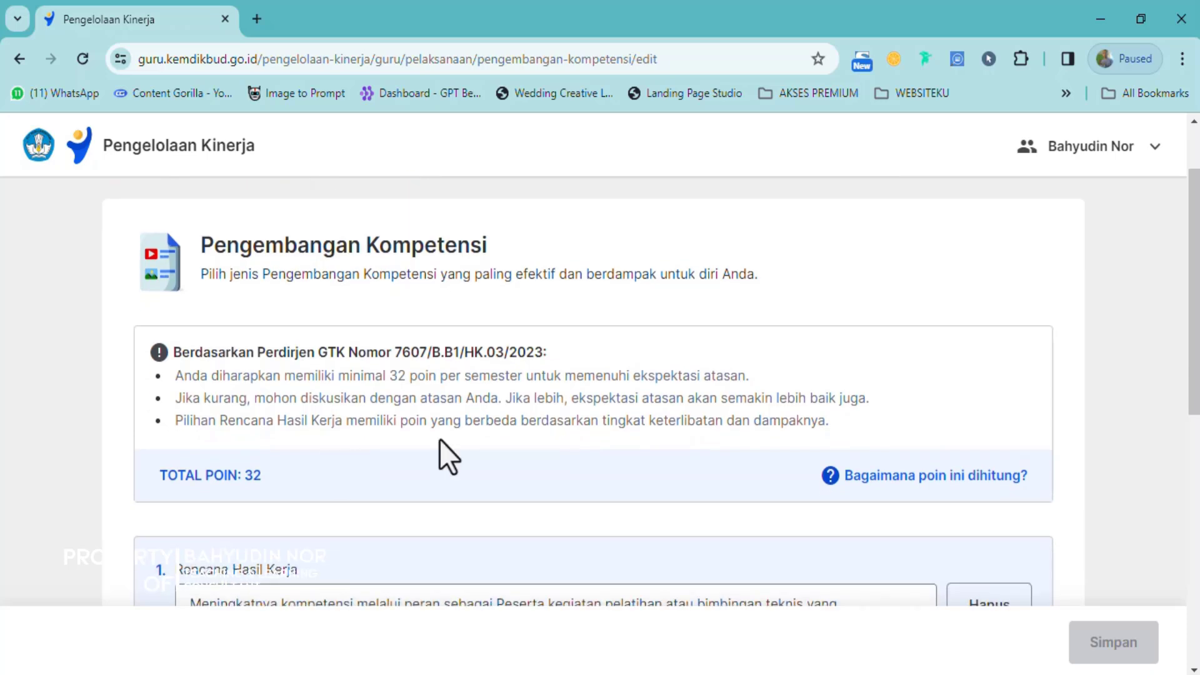
{"action": "scroll", "coordinate": [348, 489], "scroll_direction": "down", "scroll_amount": 5}
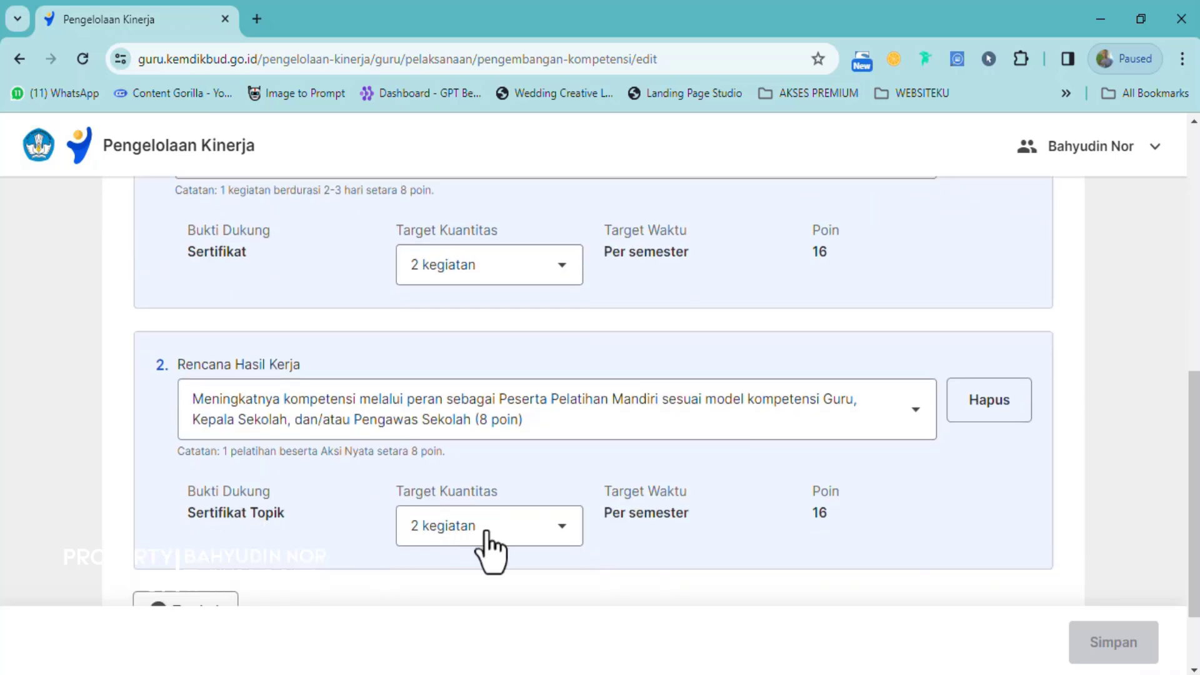
{"action": "scroll", "coordinate": [350, 412], "scroll_direction": "up", "scroll_amount": 6}
{"action": "scroll", "coordinate": [381, 353], "scroll_direction": "up", "scroll_amount": 3}
{"action": "scroll", "coordinate": [396, 357], "scroll_direction": "down", "scroll_amount": 6}
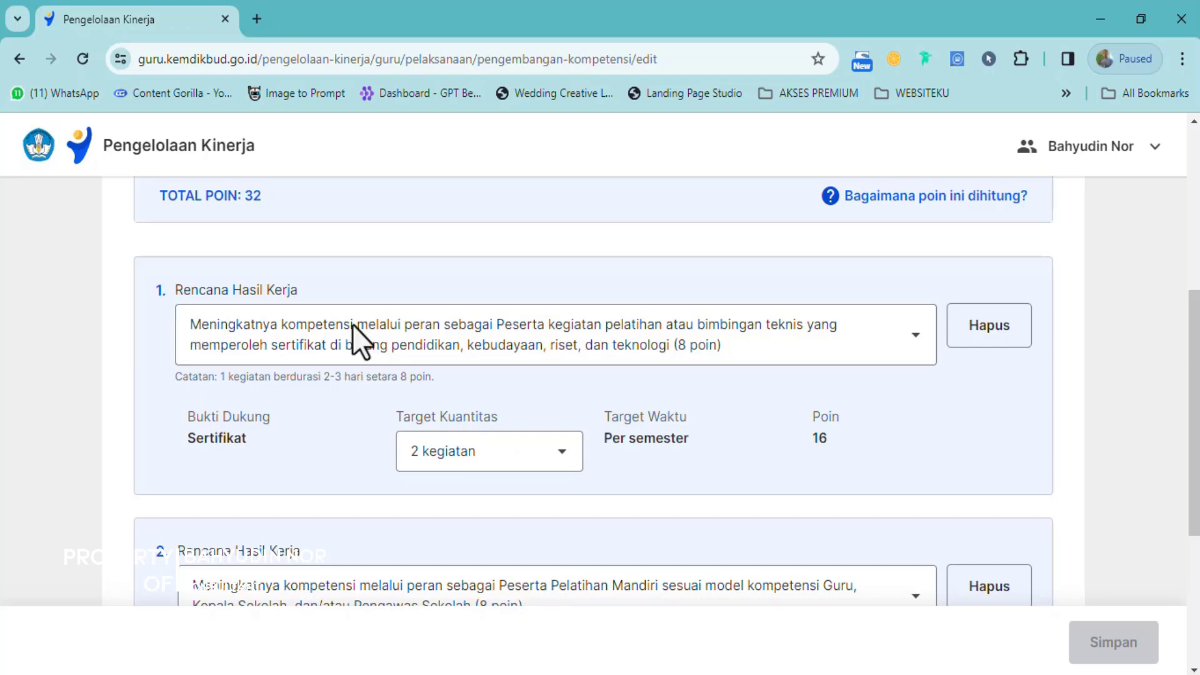
{"action": "scroll", "coordinate": [357, 381], "scroll_direction": "down", "scroll_amount": 1}
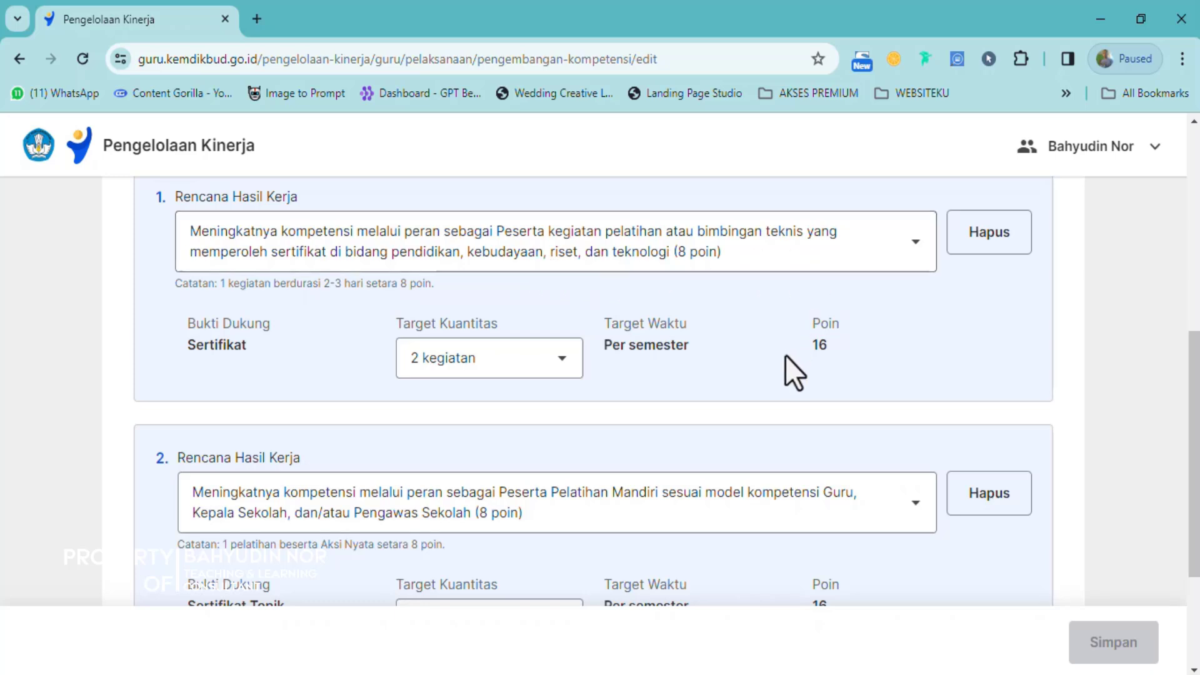
{"action": "scroll", "coordinate": [785, 355], "scroll_direction": "down", "scroll_amount": 1}
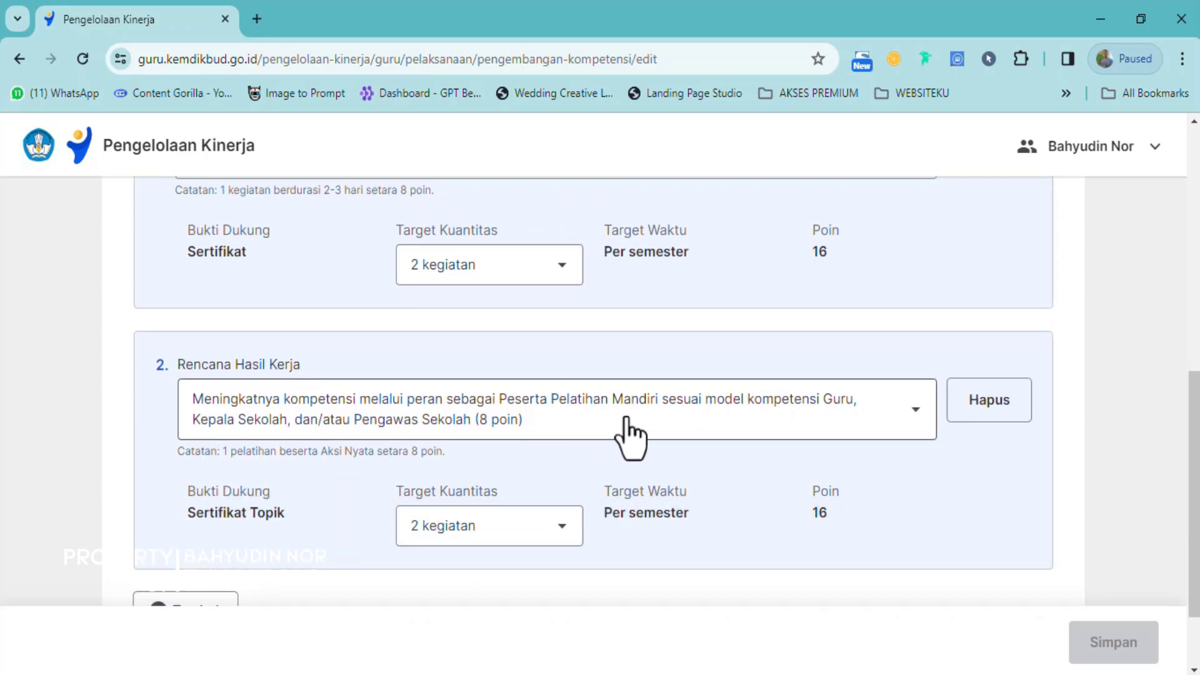
{"action": "scroll", "coordinate": [631, 434], "scroll_direction": "up", "scroll_amount": 3}
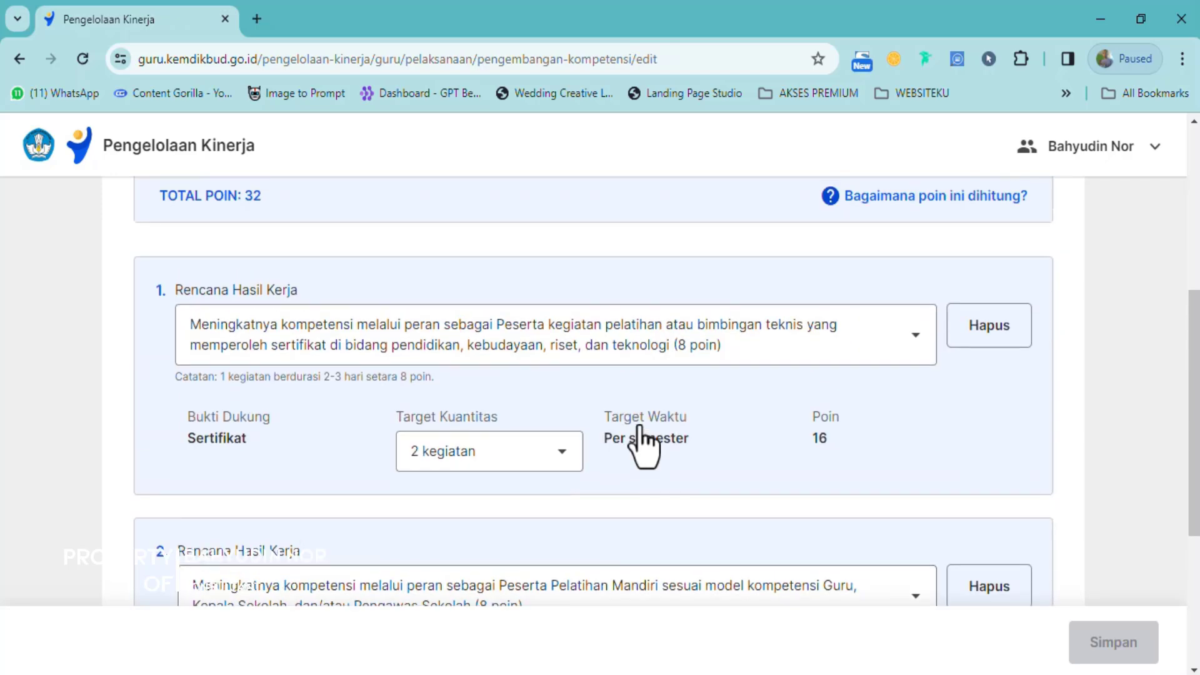
{"action": "scroll", "coordinate": [550, 462], "scroll_direction": "down", "scroll_amount": 1}
{"action": "scroll", "coordinate": [425, 544], "scroll_direction": "down", "scroll_amount": 2}
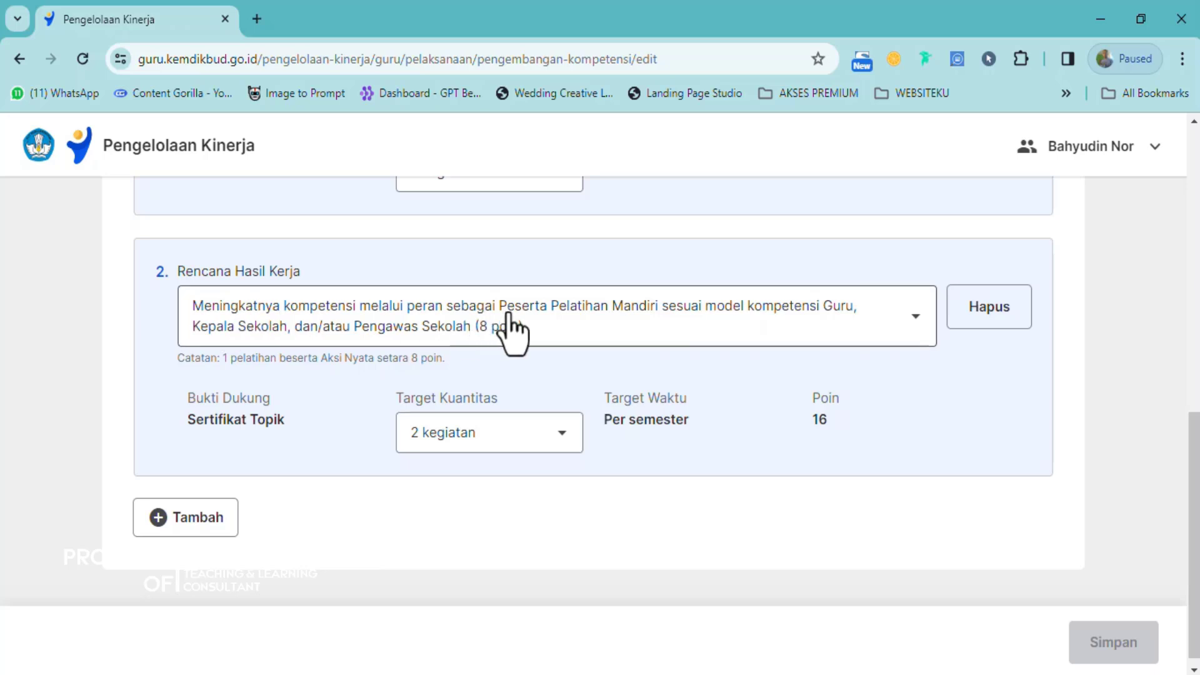
{"action": "scroll", "coordinate": [697, 359], "scroll_direction": "up", "scroll_amount": 4}
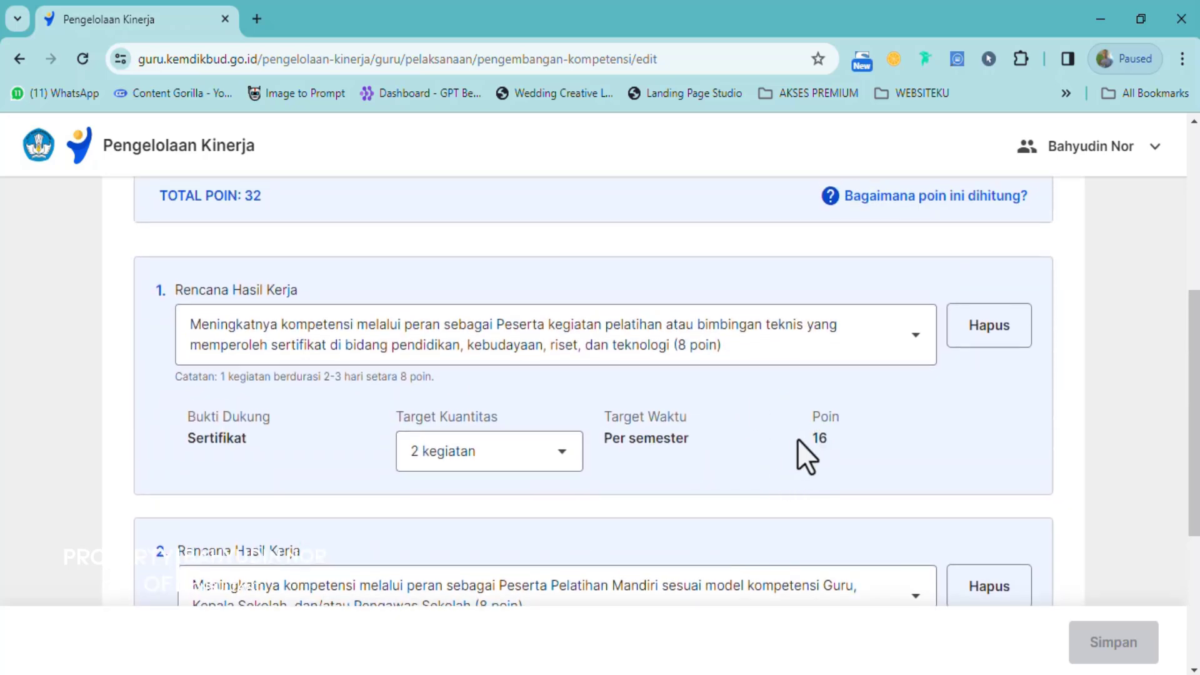
Step: Compare the points of the Rencana Hasil Kerja entries with the total and the minimum points required per semester
{"action": "left_click_drag", "start_coordinate": [806, 409], "coordinate": [856, 437]}
{"action": "scroll", "coordinate": [256, 449], "scroll_direction": "up", "scroll_amount": 4}
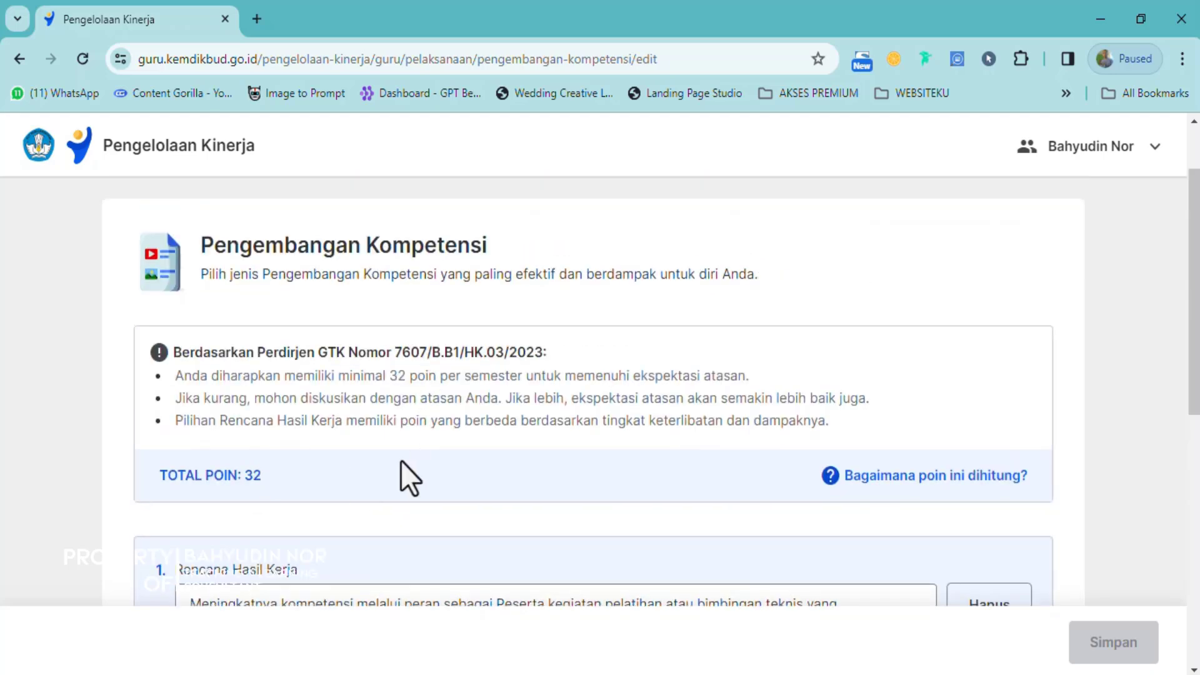
{"action": "left_click_drag", "start_coordinate": [338, 375], "coordinate": [435, 375]}
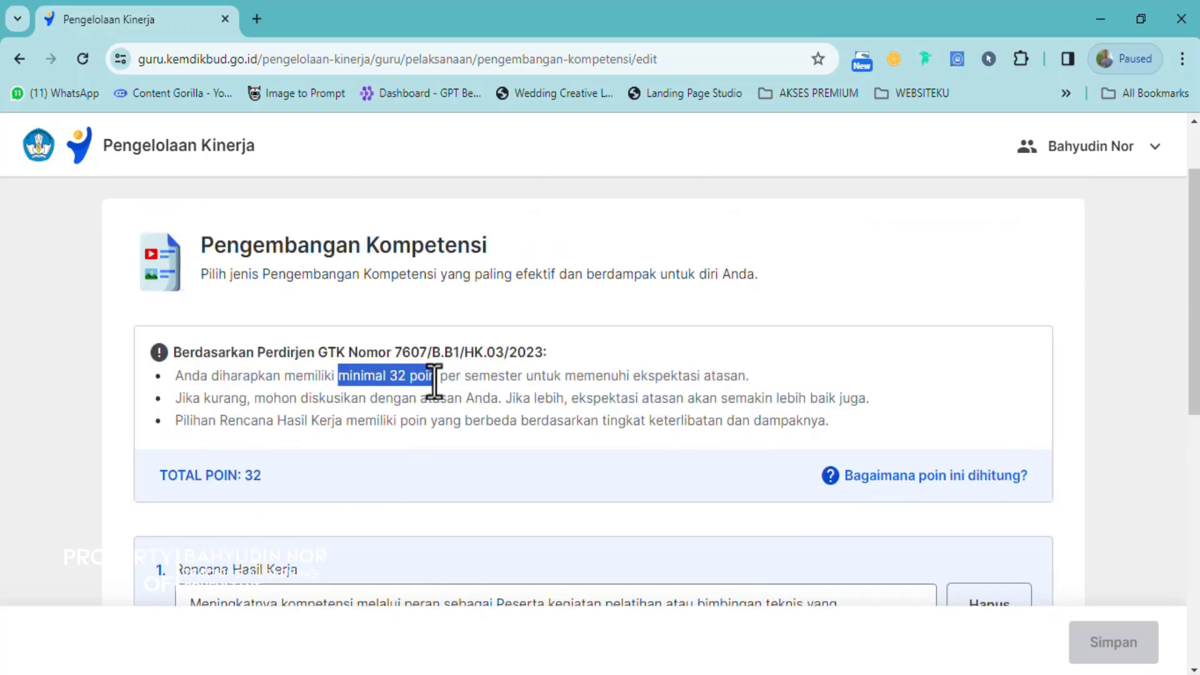
{"action": "scroll", "coordinate": [463, 475], "scroll_direction": "down", "scroll_amount": 2}
{"action": "scroll", "coordinate": [461, 488], "scroll_direction": "down", "scroll_amount": 1}
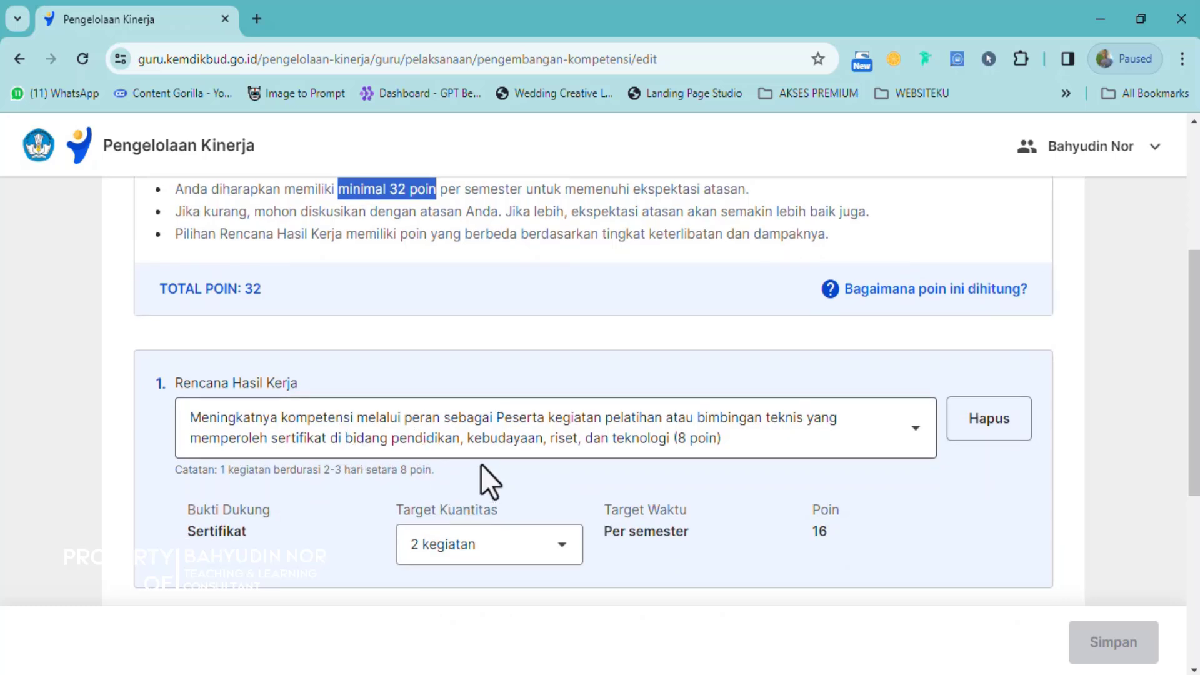
{"action": "scroll", "coordinate": [400, 506], "scroll_direction": "down", "scroll_amount": 2}
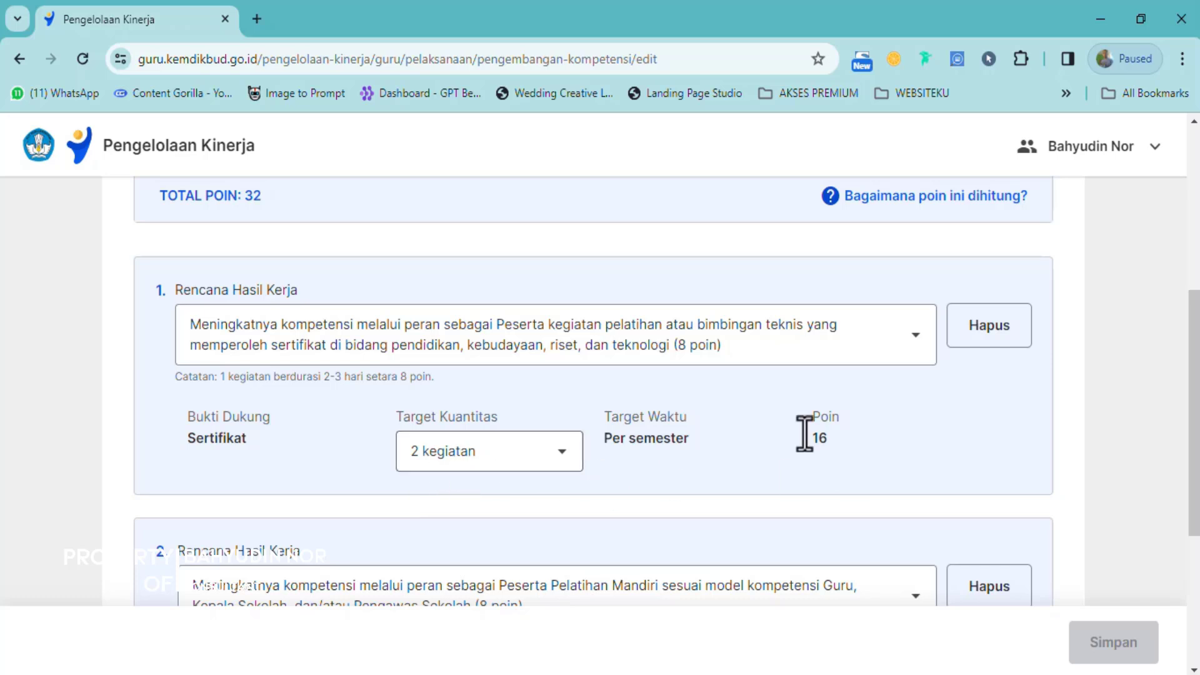
{"action": "scroll", "coordinate": [831, 459], "scroll_direction": "down", "scroll_amount": 2}
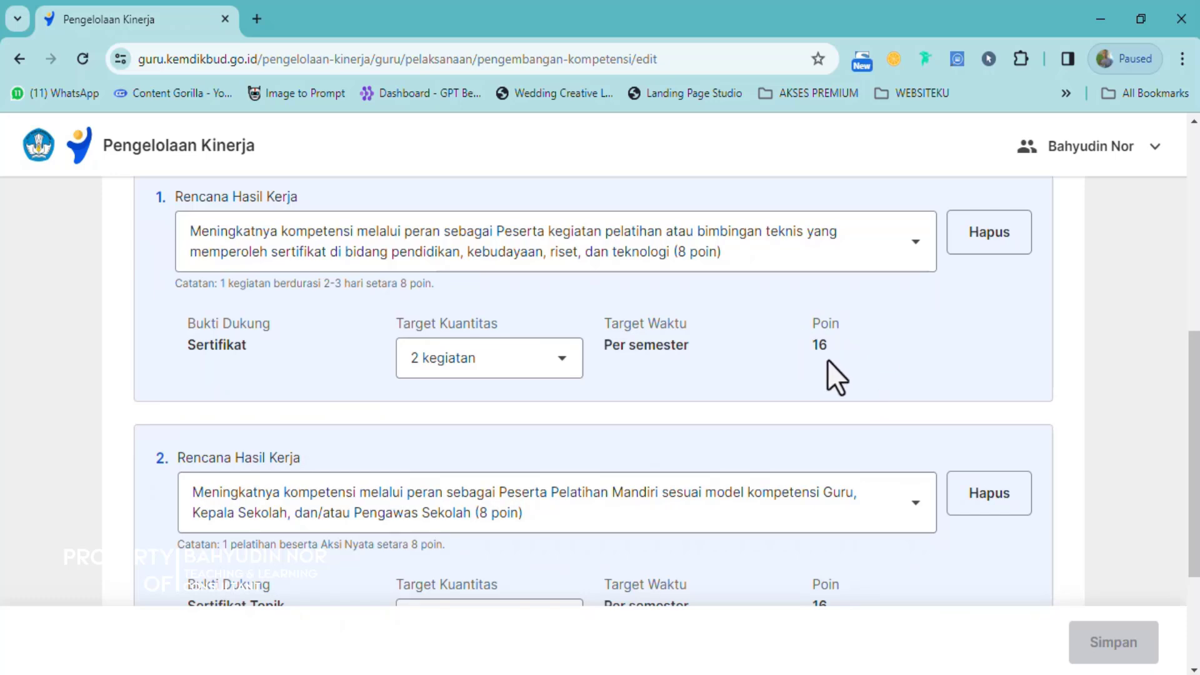
{"action": "scroll", "coordinate": [646, 393], "scroll_direction": "up", "scroll_amount": 1}
{"action": "scroll", "coordinate": [647, 404], "scroll_direction": "up", "scroll_amount": 2}
{"action": "scroll", "coordinate": [852, 420], "scroll_direction": "down", "scroll_amount": 3}
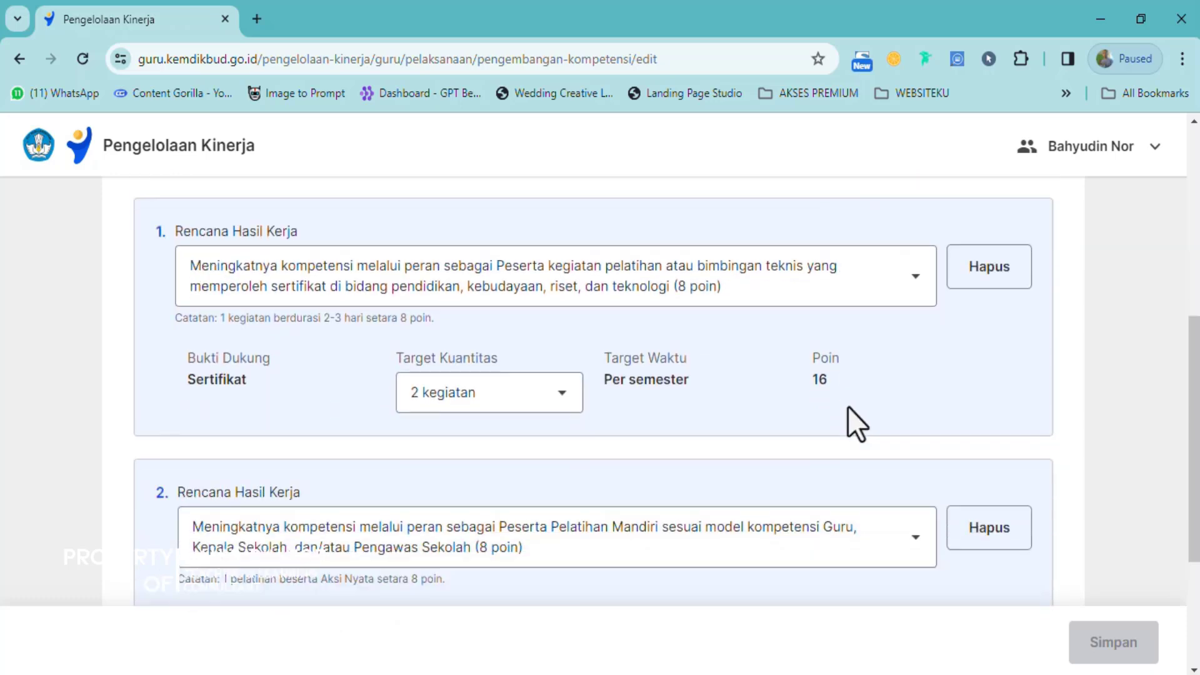
{"action": "scroll", "coordinate": [490, 508], "scroll_direction": "up", "scroll_amount": 4}
{"action": "scroll", "coordinate": [383, 562], "scroll_direction": "down", "scroll_amount": 1}
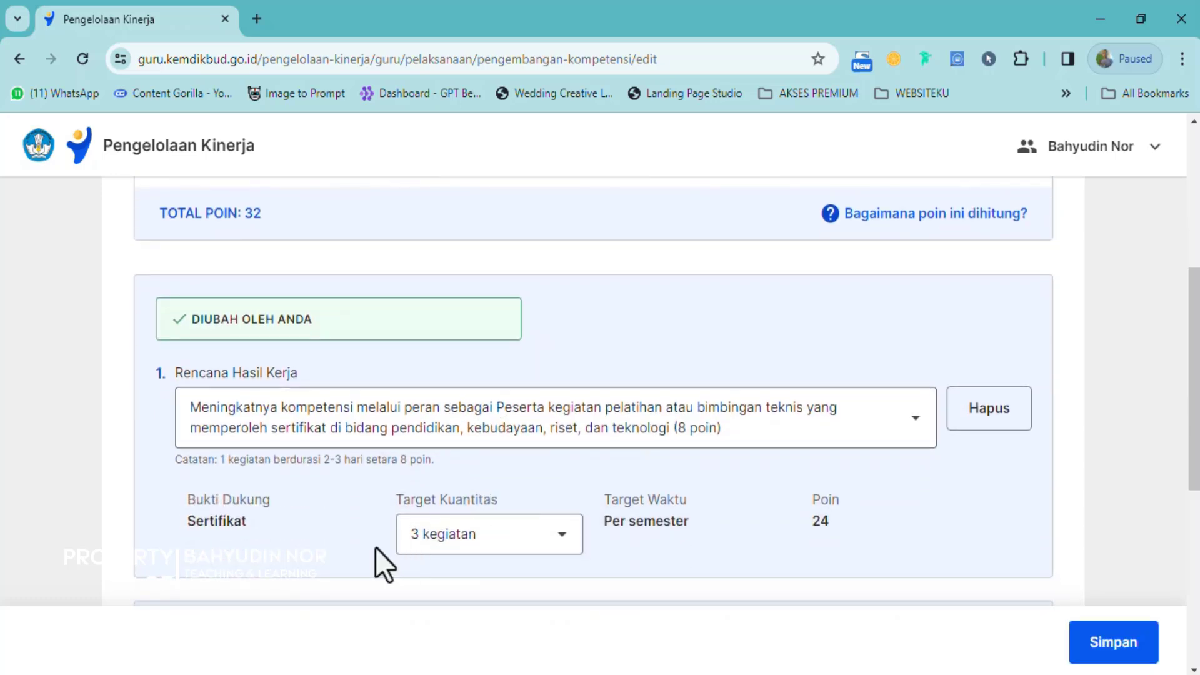
Step: Set the Target Kuantitas of the first Rencana Hasil Kerja to 4 kegiatan
{"action": "scroll", "coordinate": [321, 556], "scroll_direction": "down", "scroll_amount": 2}
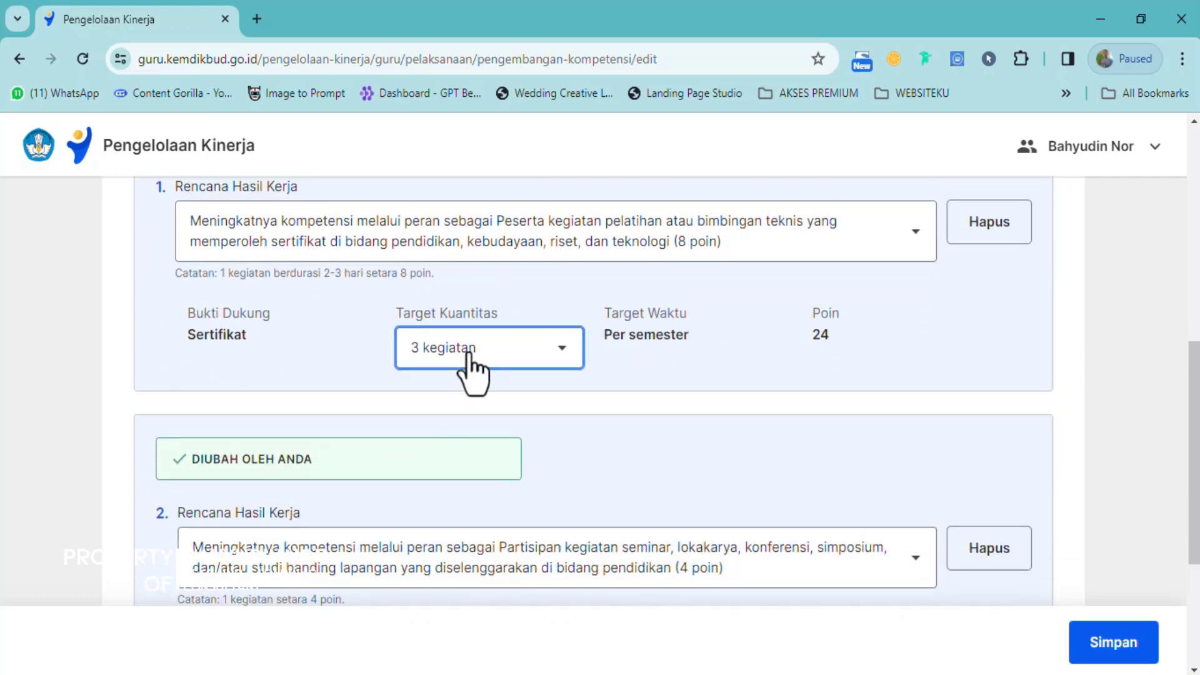
{"action": "left_click", "coordinate": [466, 356]}
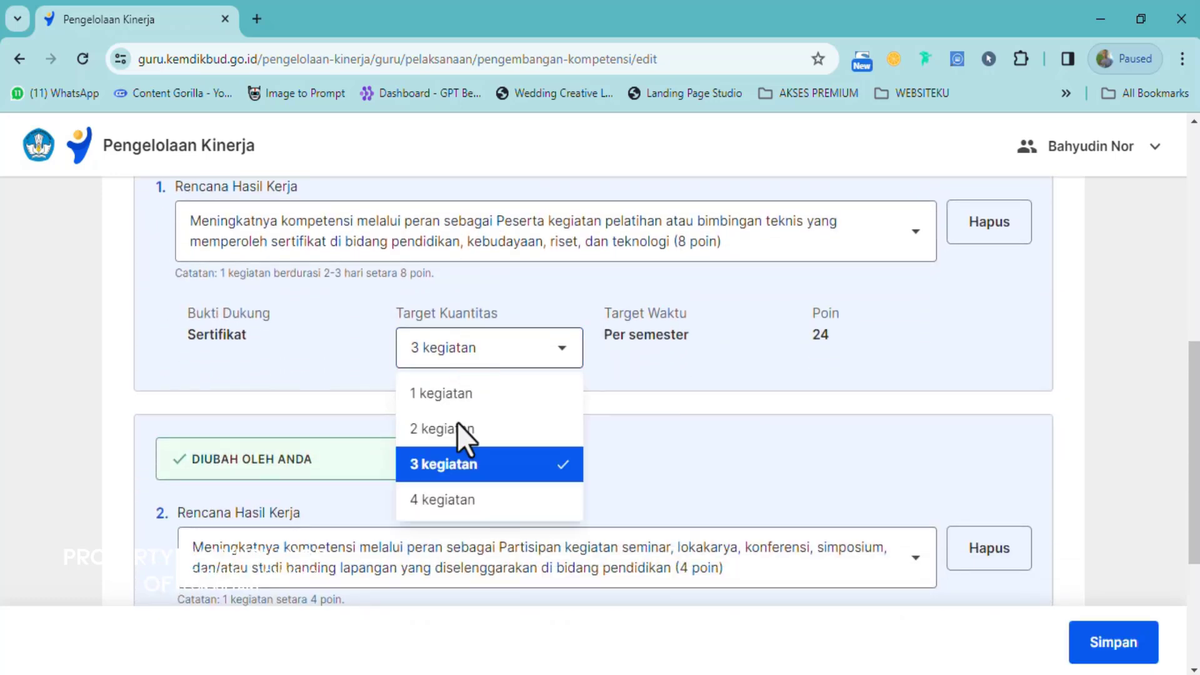
{"action": "left_click", "coordinate": [452, 502]}
Step: Delete the second Rencana Hasil Kerja, the one about participating in seminars, workshops and conferences
{"action": "scroll", "coordinate": [424, 460], "scroll_direction": "down", "scroll_amount": 3}
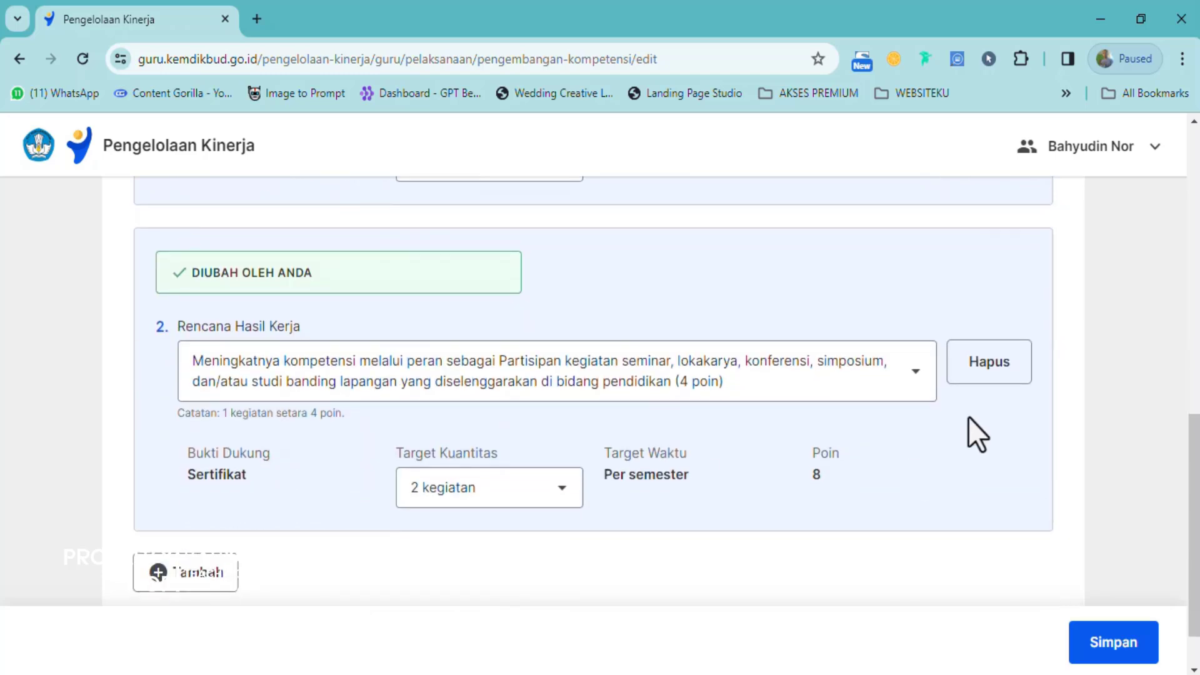
{"action": "left_click", "coordinate": [989, 373]}
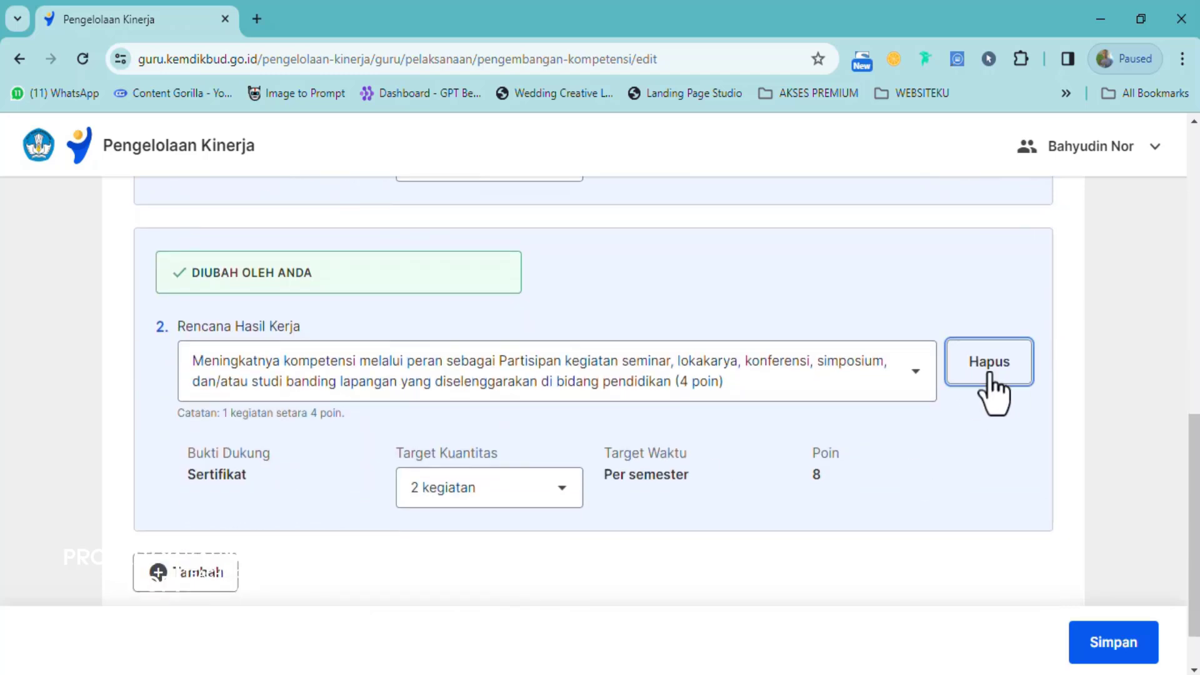
{"action": "left_click_drag", "start_coordinate": [986, 369], "coordinate": [798, 338]}
{"action": "scroll", "coordinate": [614, 370], "scroll_direction": "up", "scroll_amount": 1}
{"action": "scroll", "coordinate": [946, 498], "scroll_direction": "up", "scroll_amount": 2}
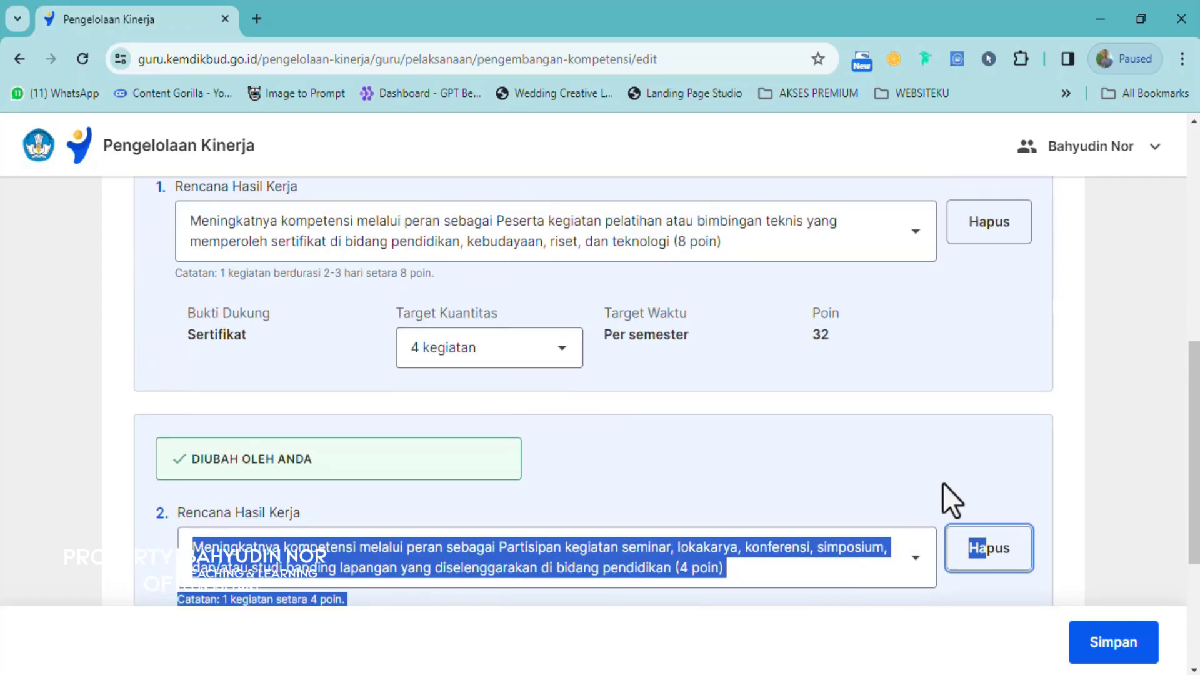
{"action": "scroll", "coordinate": [905, 402], "scroll_direction": "down", "scroll_amount": 2}
{"action": "left_click", "coordinate": [906, 402]}
{"action": "left_click", "coordinate": [981, 465]}
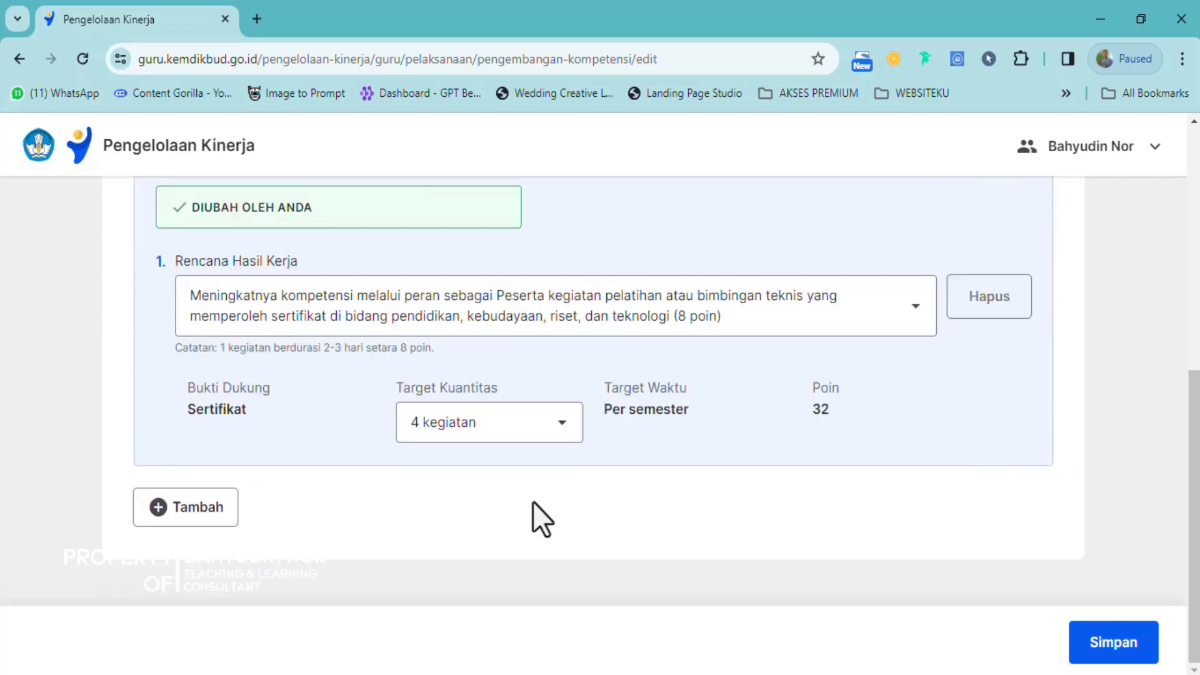
Step: Check the total points and review the Target Kuantitas options of the remaining Rencana Hasil Kerja without changing the selection
{"action": "scroll", "coordinate": [343, 410], "scroll_direction": "up", "scroll_amount": 4}
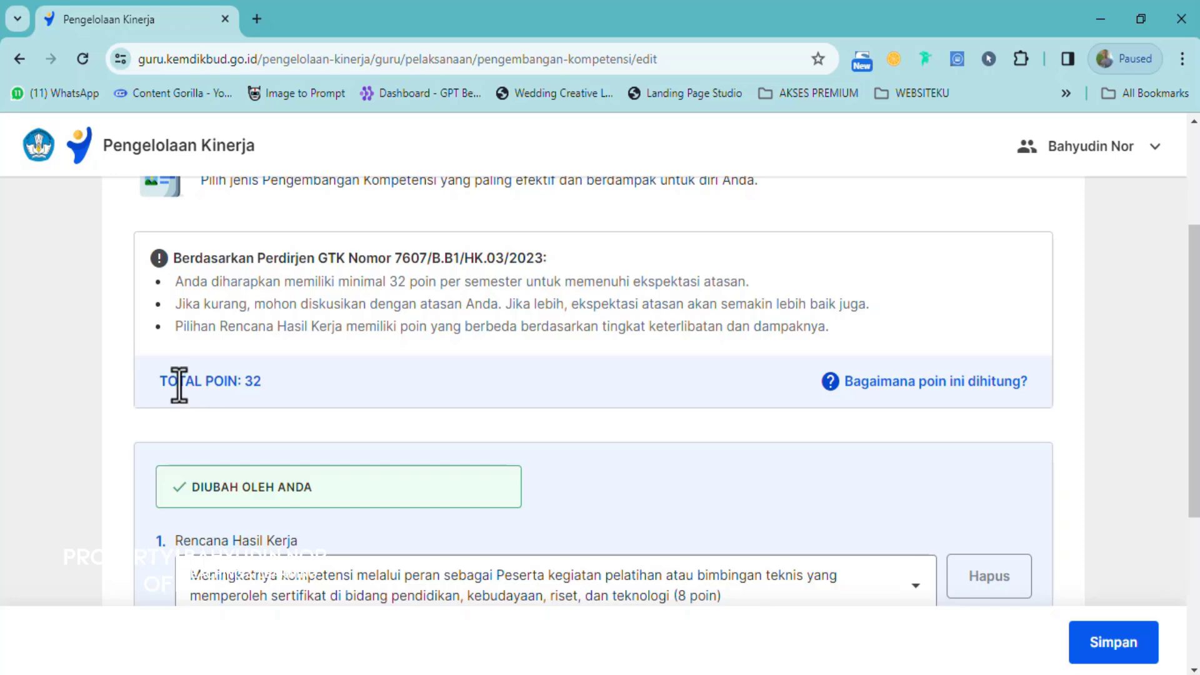
{"action": "left_click_drag", "start_coordinate": [177, 380], "coordinate": [282, 379]}
{"action": "scroll", "coordinate": [411, 431], "scroll_direction": "down", "scroll_amount": 1}
{"action": "scroll", "coordinate": [400, 475], "scroll_direction": "down", "scroll_amount": 2}
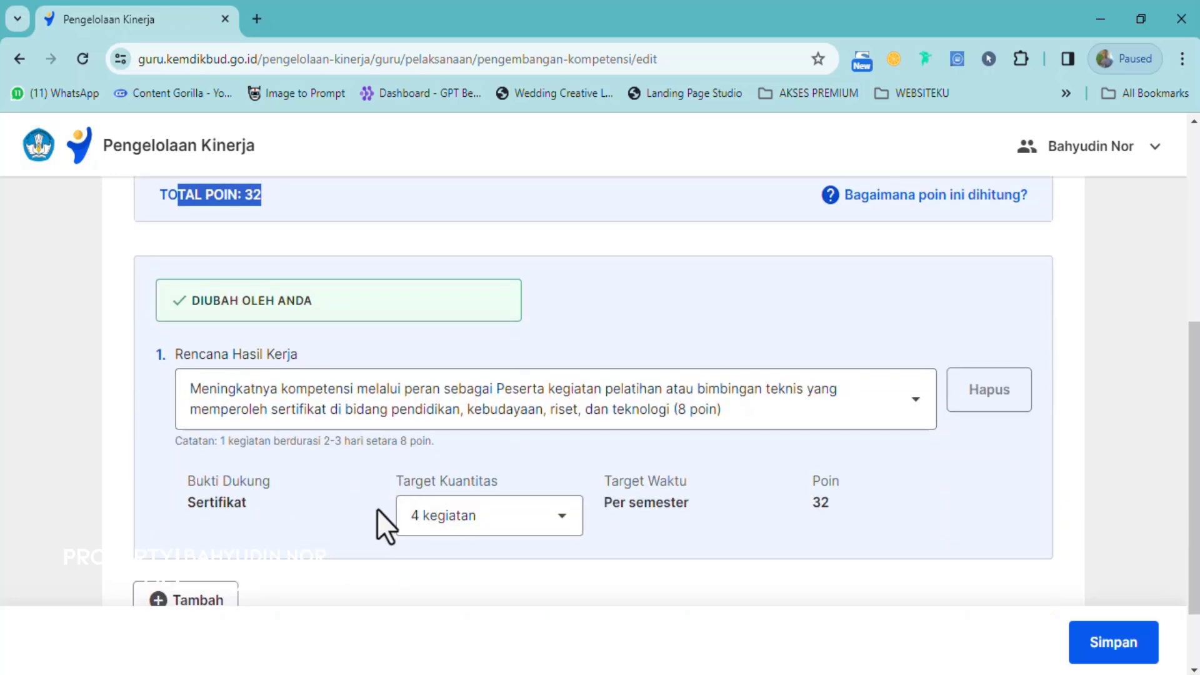
{"action": "left_click", "coordinate": [340, 531]}
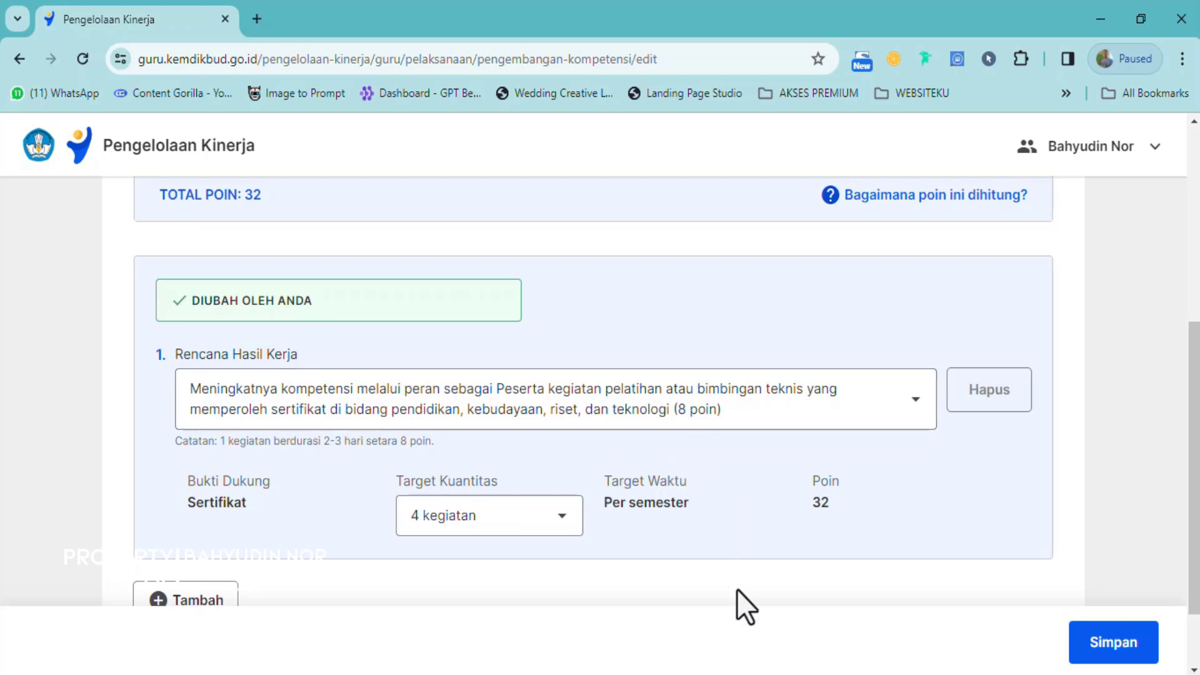
{"action": "left_click", "coordinate": [875, 508]}
{"action": "left_click", "coordinate": [481, 520]}
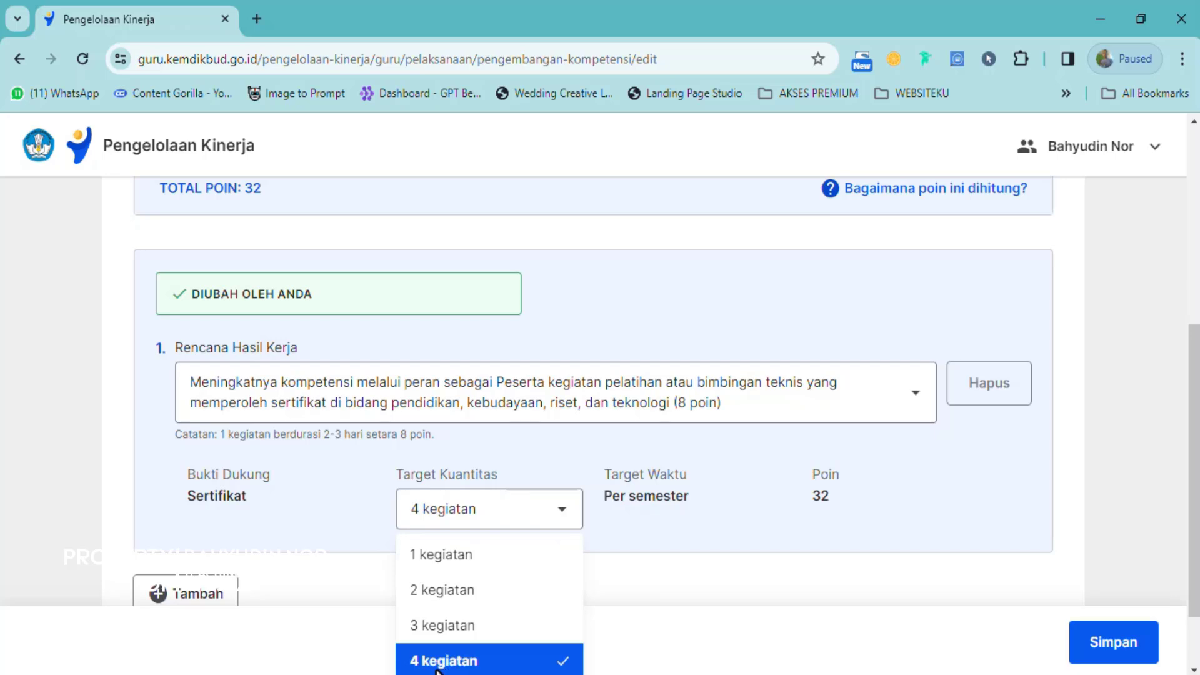
{"action": "left_click", "coordinate": [737, 595]}
{"action": "scroll", "coordinate": [737, 594], "scroll_direction": "down", "scroll_amount": 2}
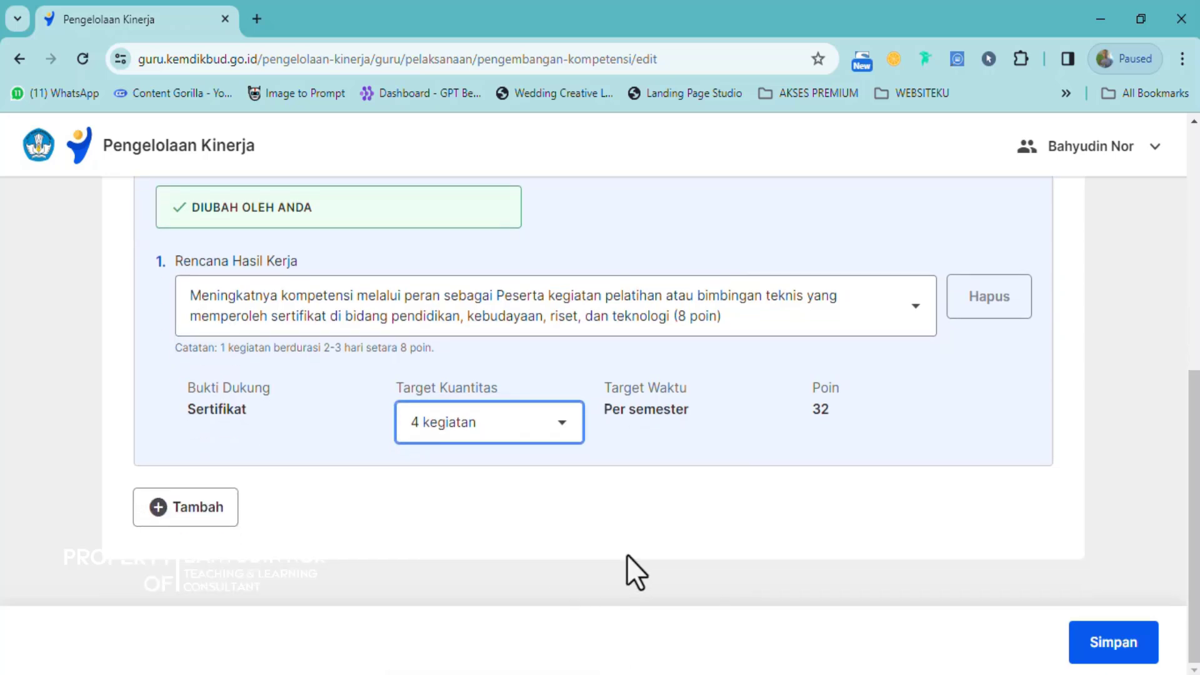
Step: Save the new Rencana Hasil Kerja, declaring that it is appropriate and has been discussed with the supervisor
{"action": "left_click", "coordinate": [1113, 642]}
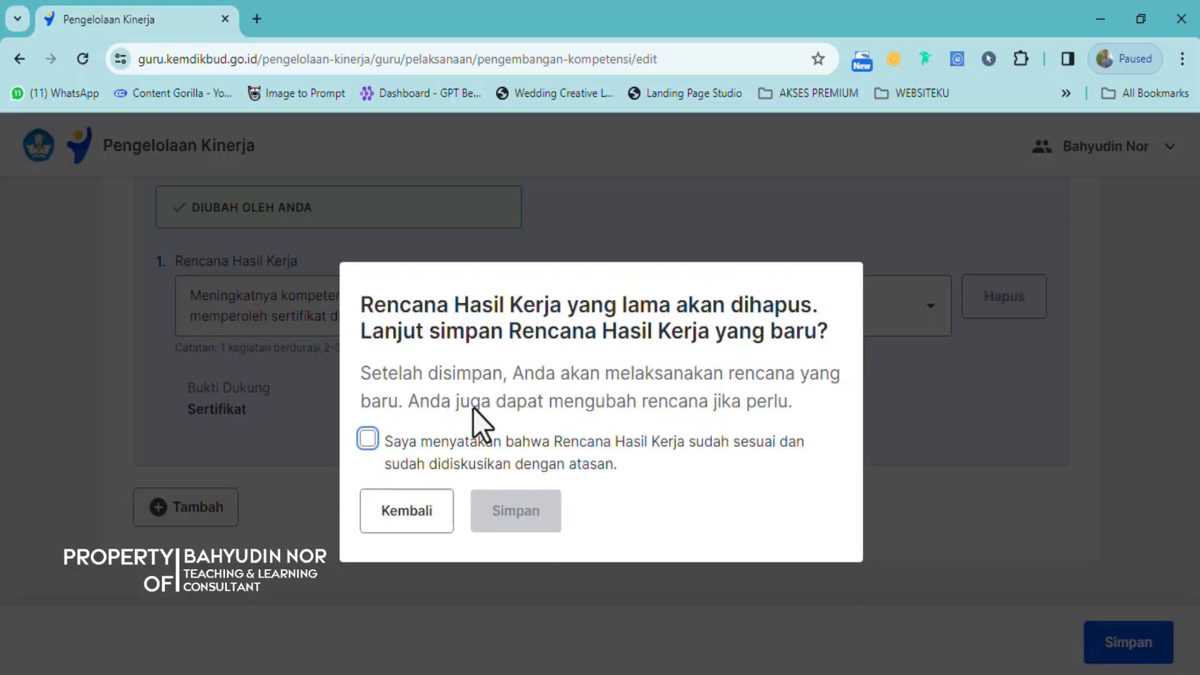
{"action": "left_click", "coordinate": [367, 440]}
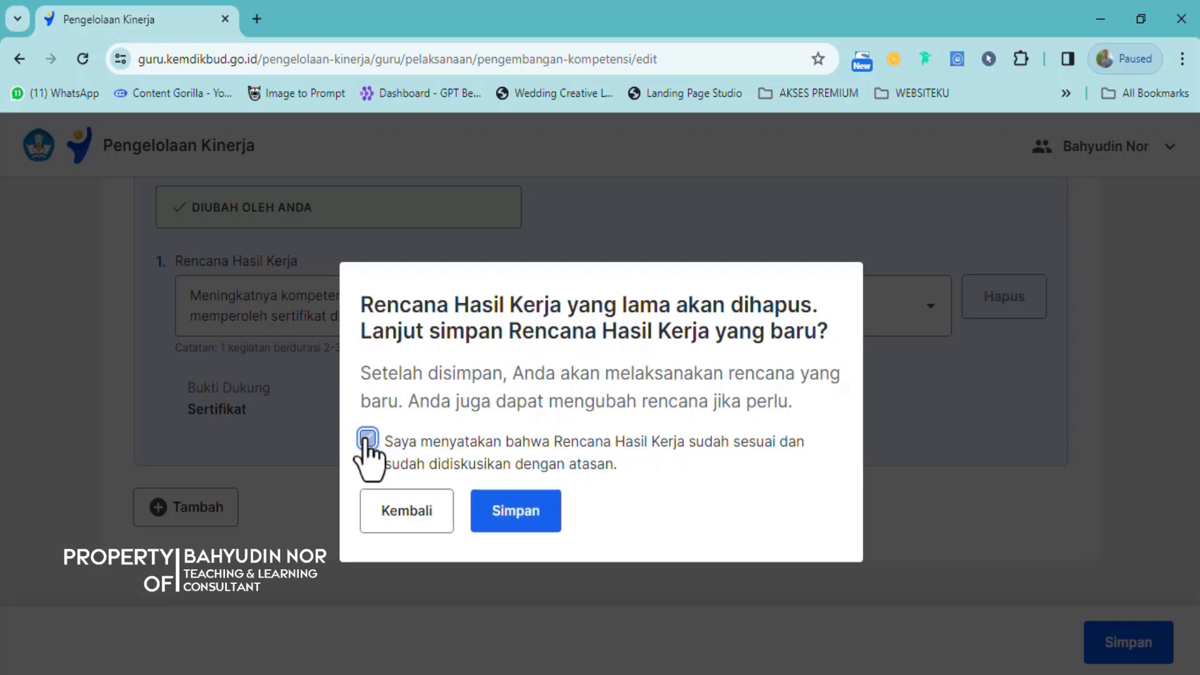
{"action": "left_click", "coordinate": [516, 521]}
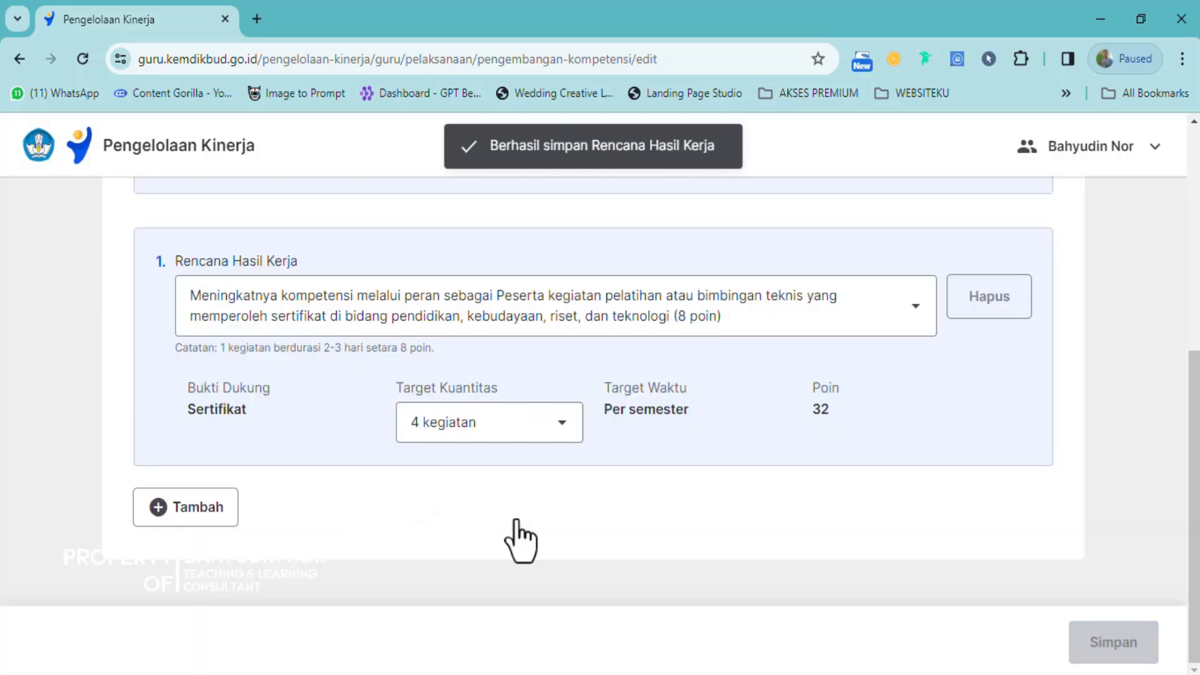
Step: Review the description, points and submission status of the updated Rencana Hasil Kerja in the document collection progress table
{"action": "scroll", "coordinate": [690, 491], "scroll_direction": "down", "scroll_amount": 3}
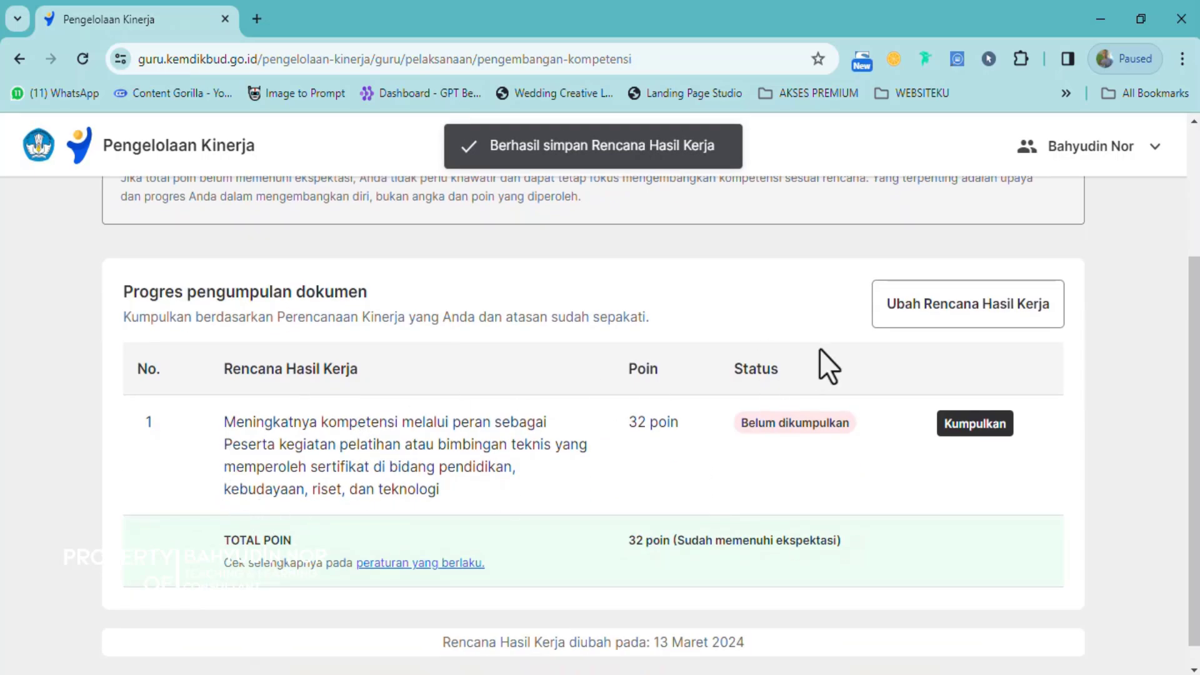
{"action": "scroll", "coordinate": [875, 356], "scroll_direction": "up", "scroll_amount": 3}
{"action": "scroll", "coordinate": [956, 442], "scroll_direction": "down", "scroll_amount": 3}
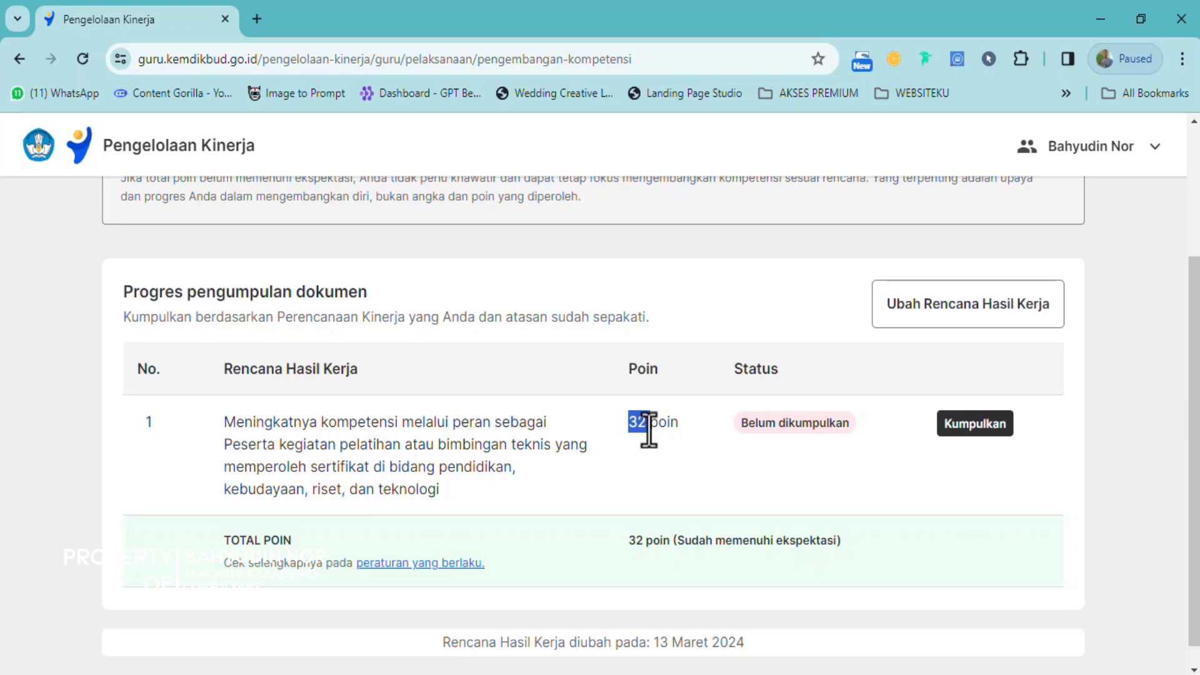
{"action": "left_click", "coordinate": [497, 442]}
{"action": "scroll", "coordinate": [501, 445], "scroll_direction": "down", "scroll_amount": 1}
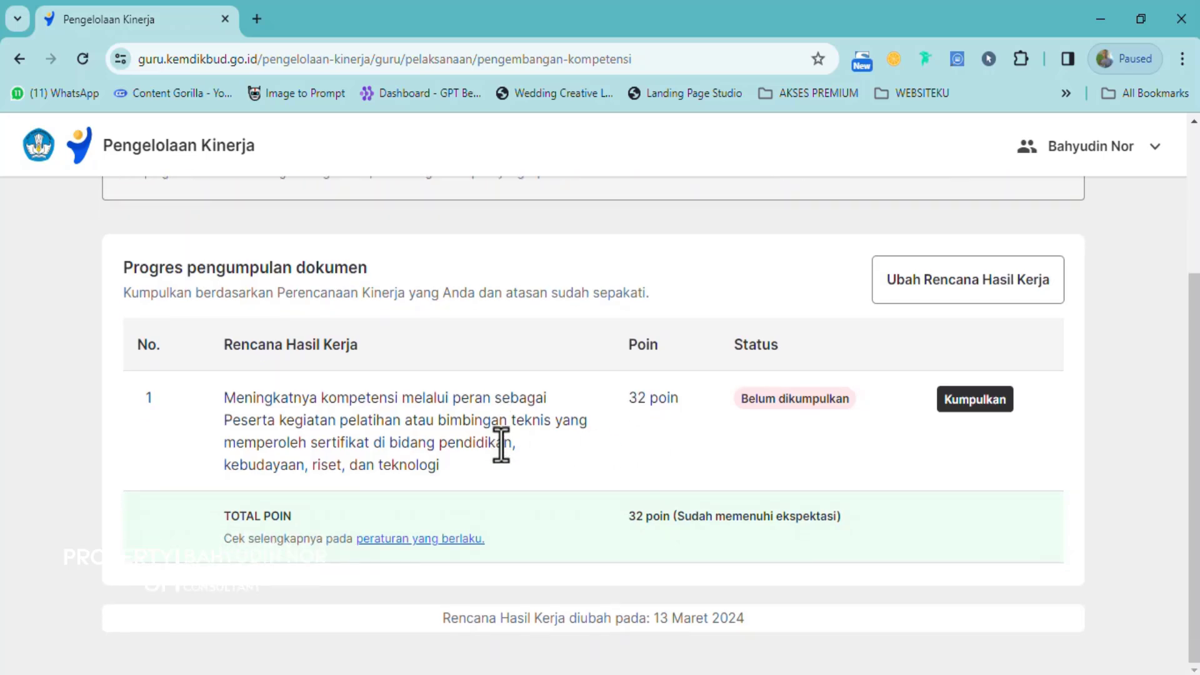
{"action": "scroll", "coordinate": [501, 445], "scroll_direction": "up", "scroll_amount": 3}
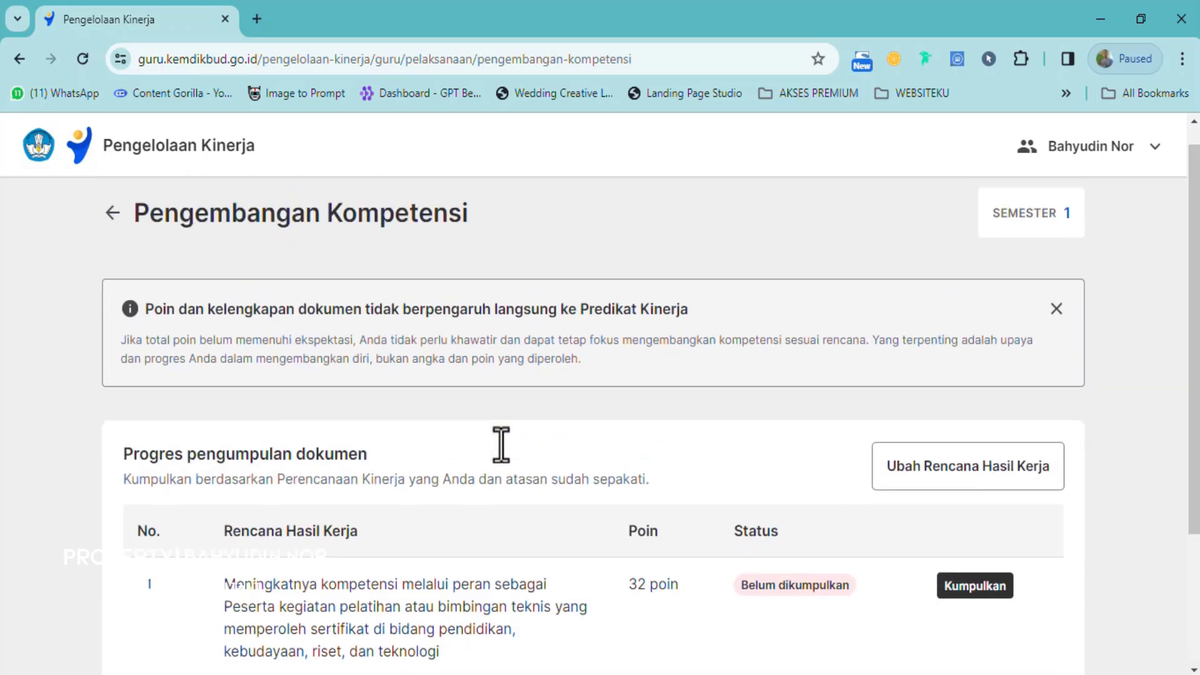
{"action": "scroll", "coordinate": [504, 485], "scroll_direction": "down", "scroll_amount": 3}
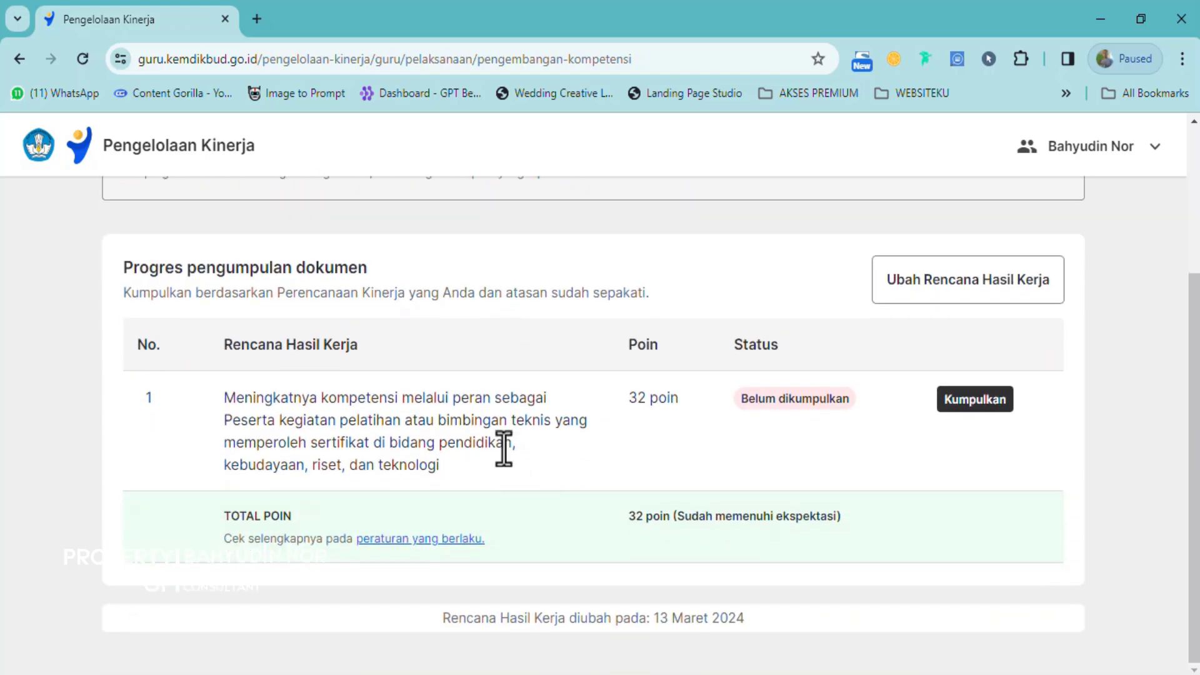
{"action": "scroll", "coordinate": [504, 448], "scroll_direction": "up", "scroll_amount": 2}
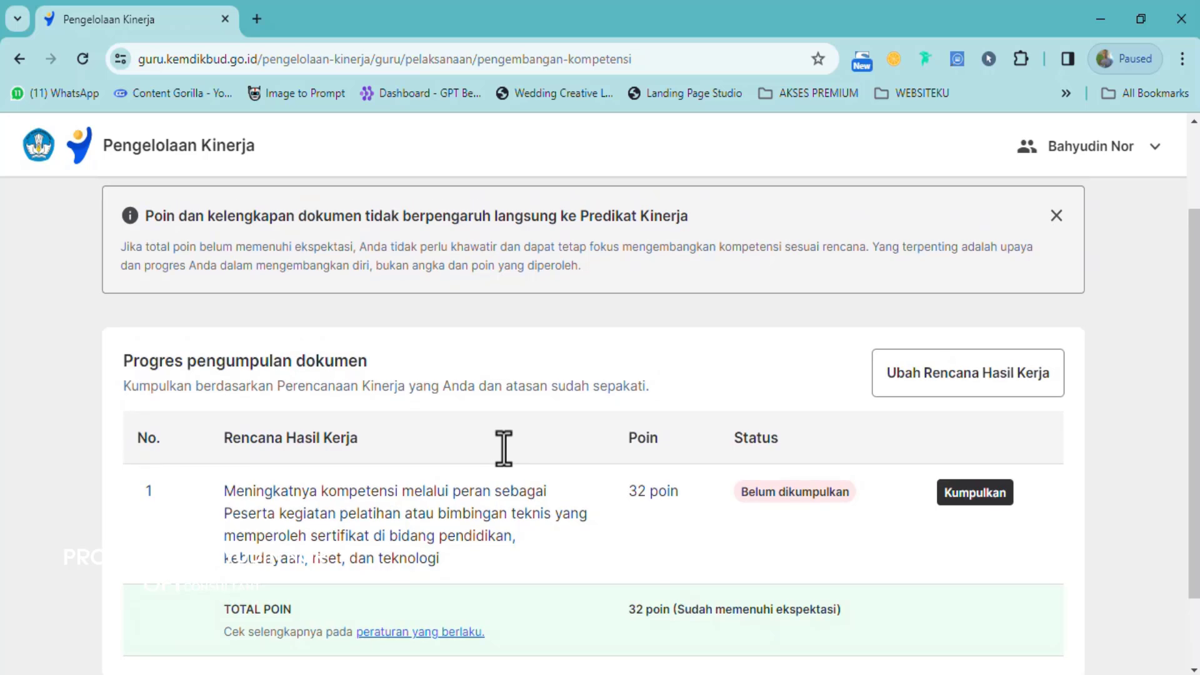
{"action": "scroll", "coordinate": [503, 448], "scroll_direction": "down", "scroll_amount": 2}
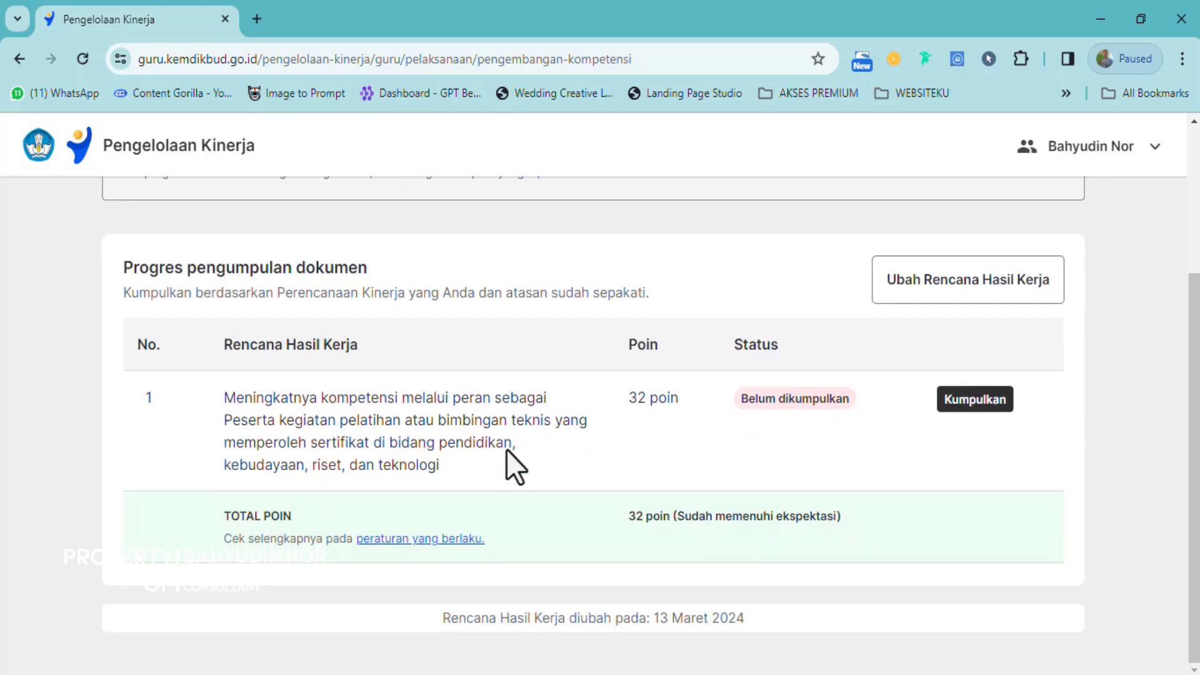